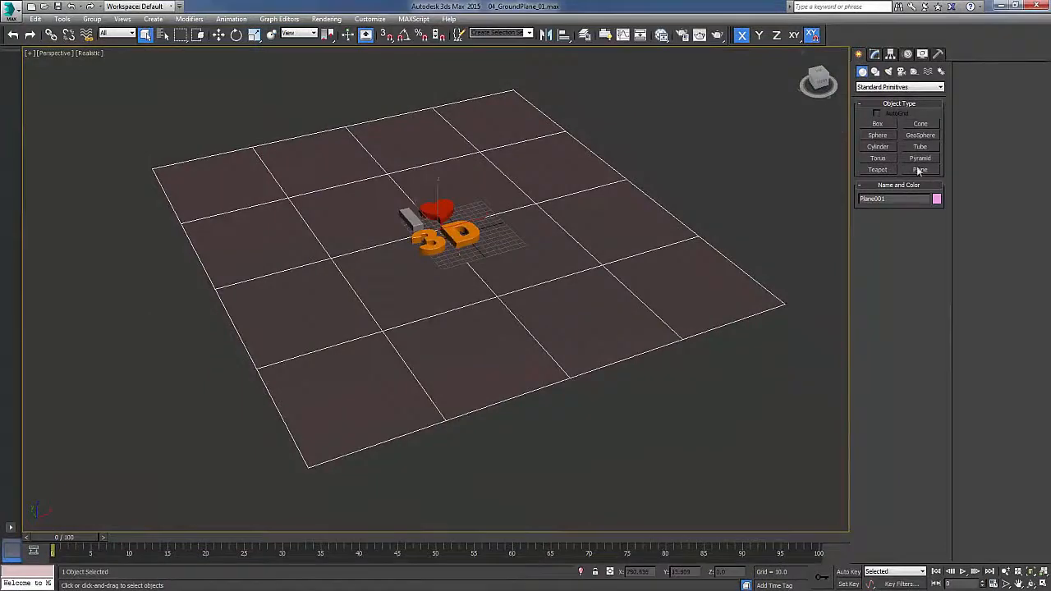
{"action": "left_click", "coordinate": [919, 169]}
{"action": "left_click_drag", "start_coordinate": [137, 164], "coordinate": [796, 302]}
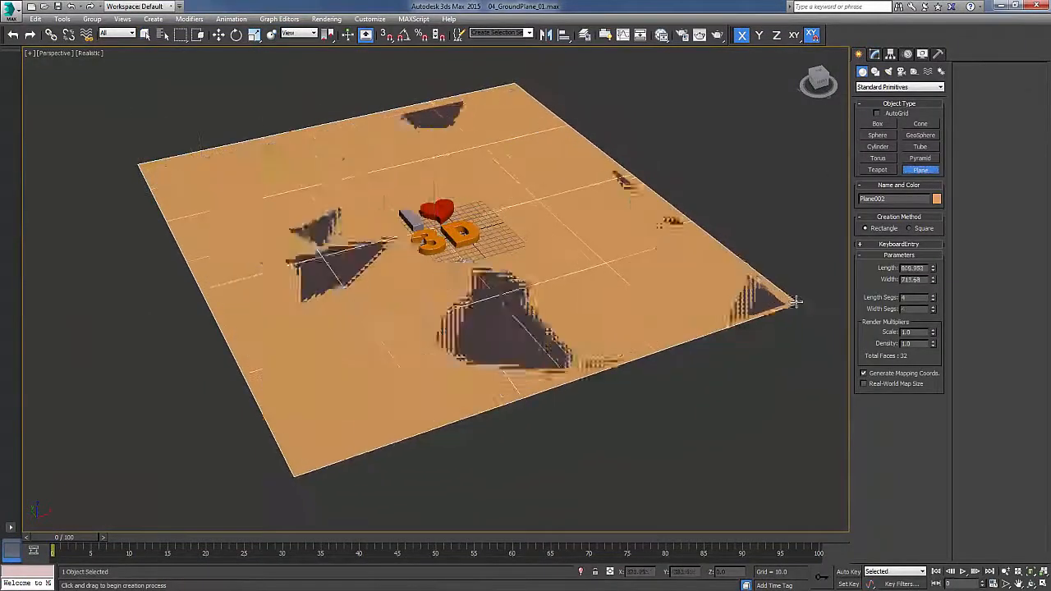
{"action": "key", "text": "ctrl+z"}
{"action": "right_click", "coordinate": [456, 225]}
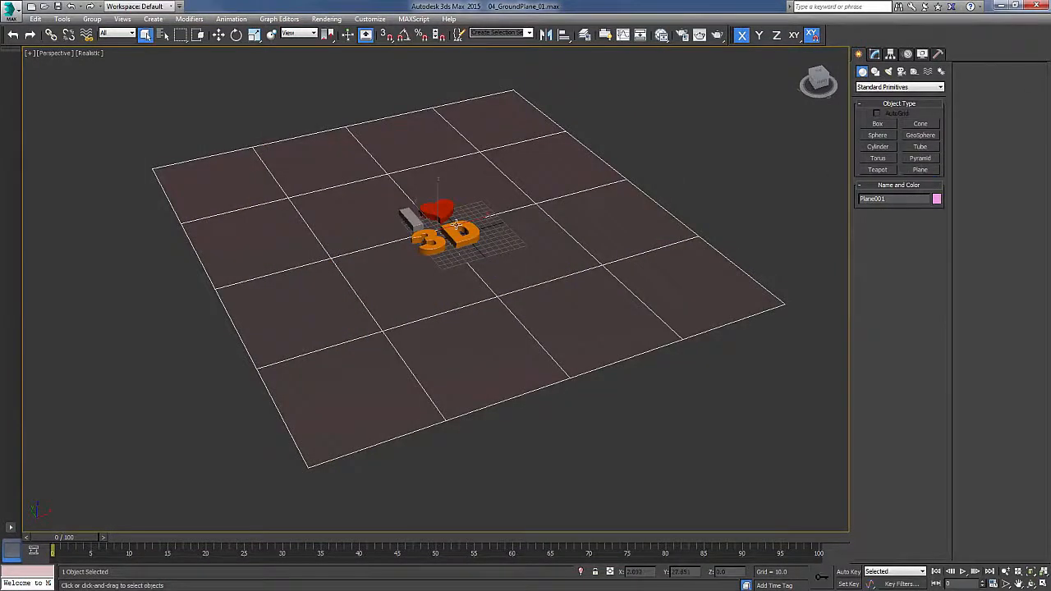
Examine the finished ground plane beneath the I-heart-3D text and its GroundPlane material in the Slate Material Editor.
{"action": "scroll", "coordinate": [460, 205], "scroll_direction": "up", "scroll_amount": 10}
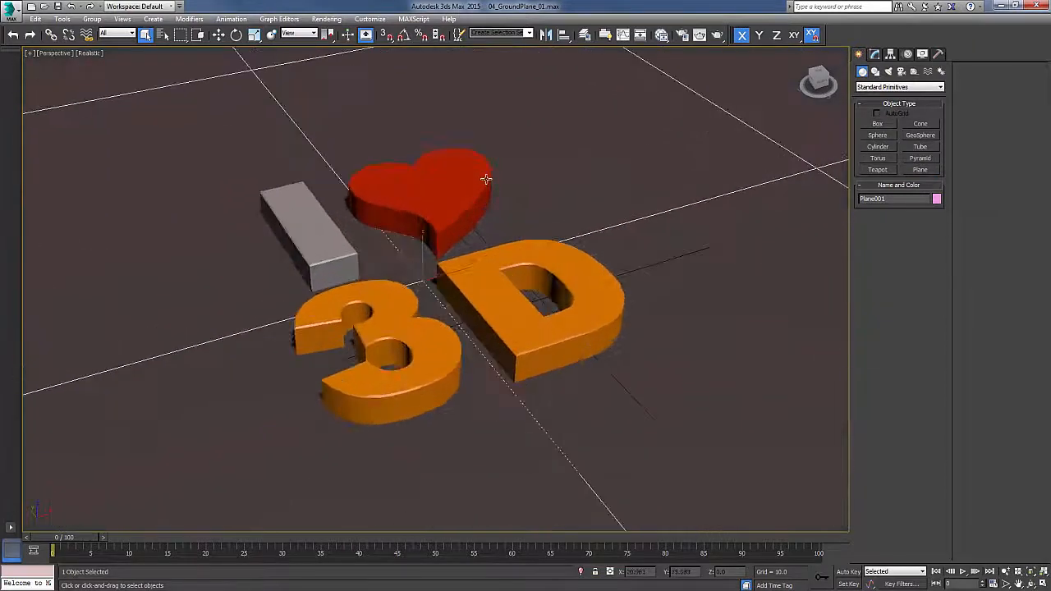
{"action": "key", "text": "m"}
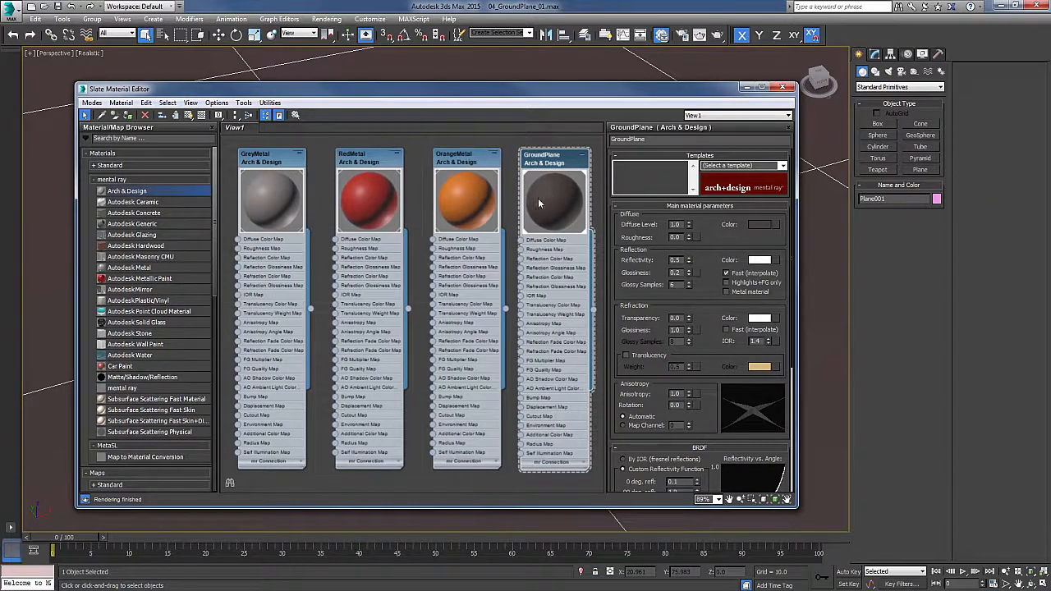
{"action": "left_click", "coordinate": [782, 87]}
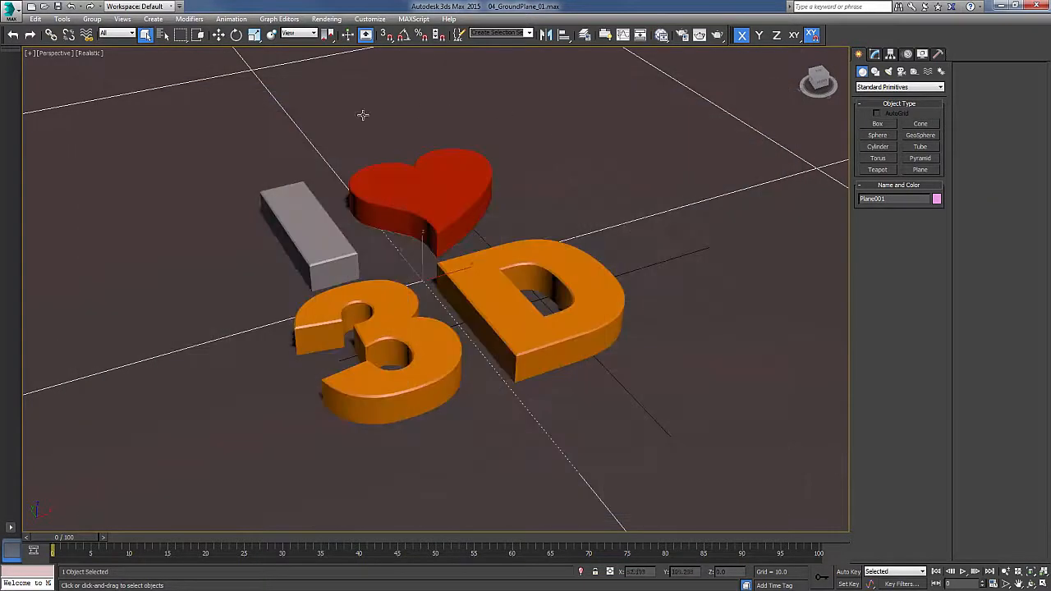
{"action": "scroll", "coordinate": [452, 165], "scroll_direction": "up", "scroll_amount": 3}
{"action": "middle_click_drag", "start_coordinate": [447, 170], "coordinate": [486, 192]}
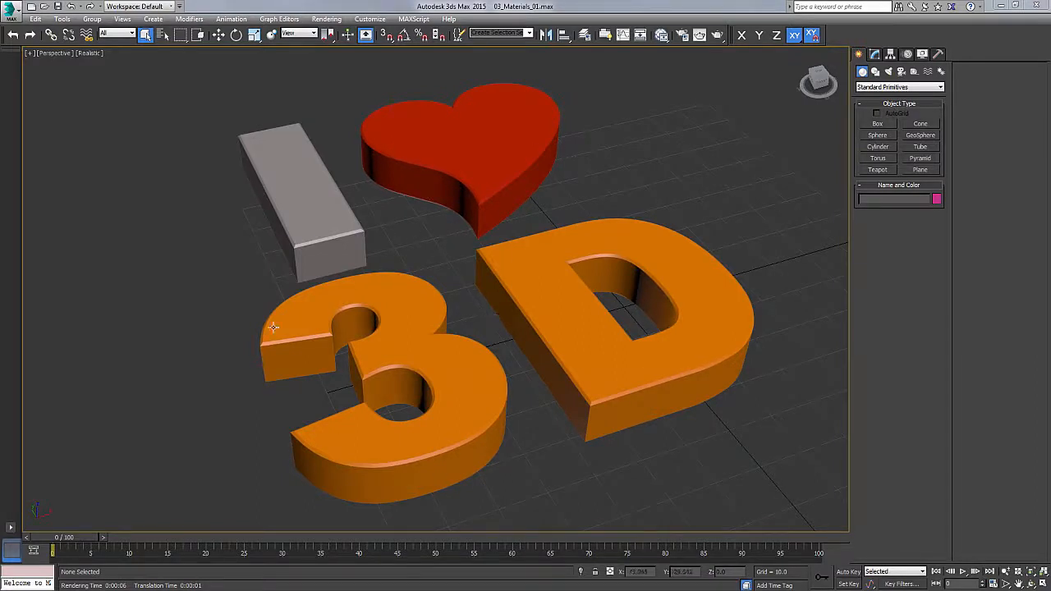
Draw a large plane about 748 long and 688 wide under the I-heart-3D text in the perspective view.
{"action": "scroll", "coordinate": [446, 254], "scroll_direction": "down", "scroll_amount": 4}
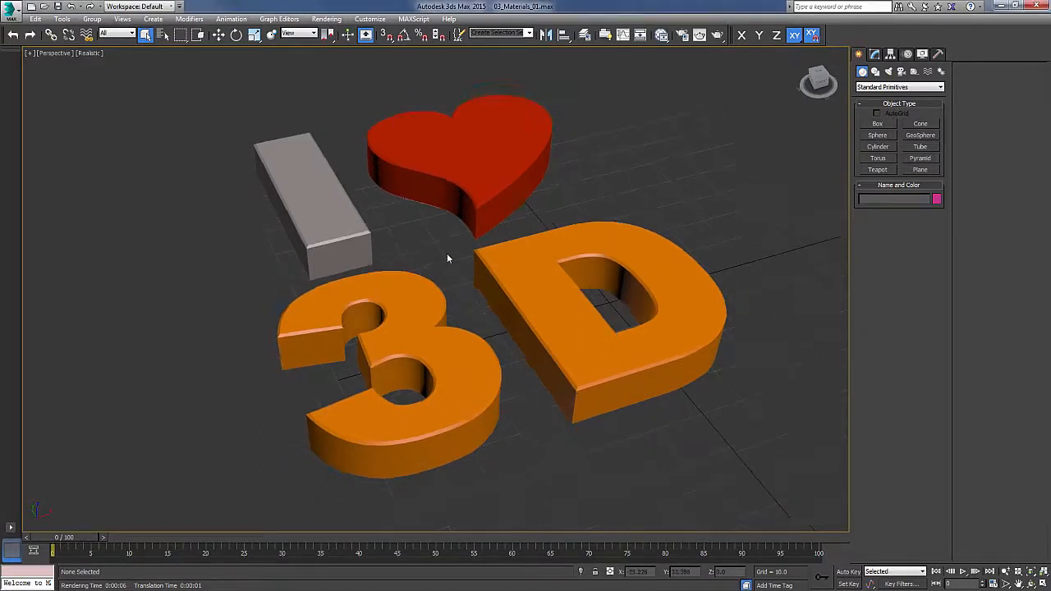
{"action": "scroll", "coordinate": [450, 251], "scroll_direction": "down", "scroll_amount": 5}
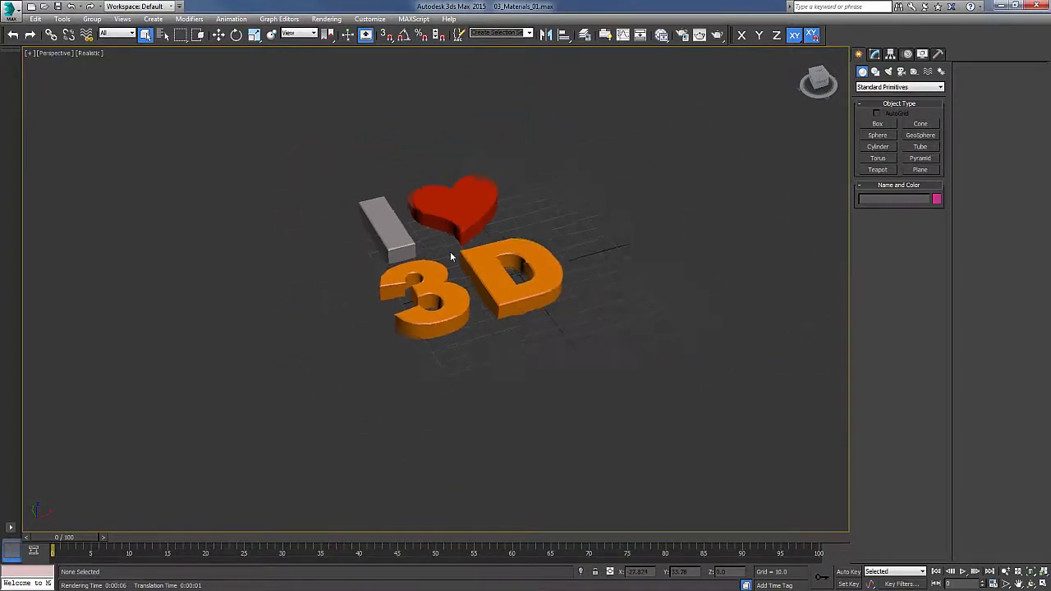
{"action": "mouse_move", "coordinate": [452, 249]}
{"action": "middle_mouse_down"}
{"action": "mouse_move", "coordinate": [457, 220]}
{"action": "mouse_move", "coordinate": [449, 263]}
{"action": "middle_mouse_up"}
{"action": "scroll", "coordinate": [449, 262], "scroll_direction": "down", "scroll_amount": 3}
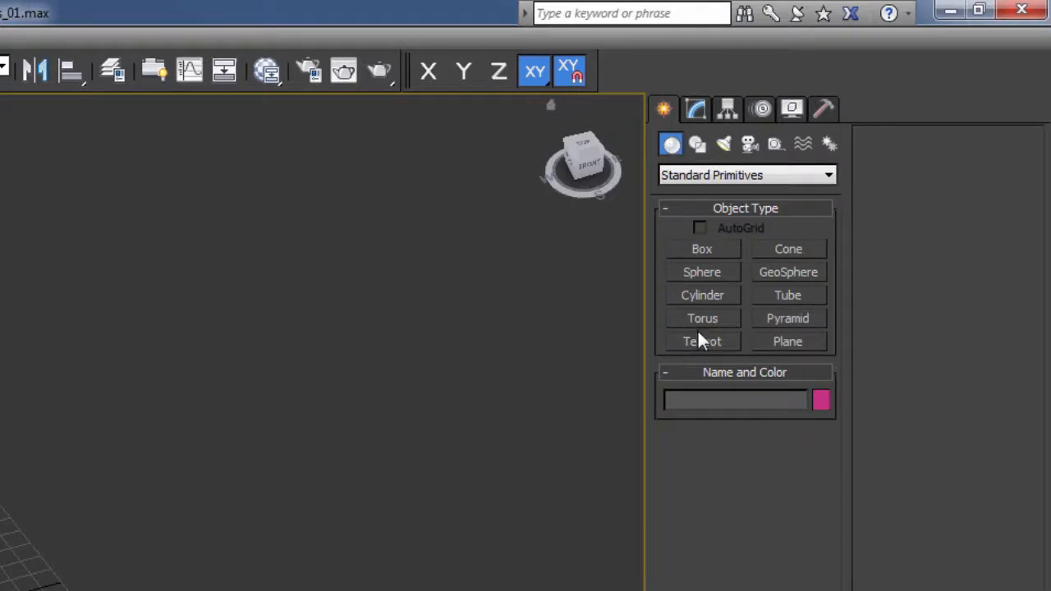
{"action": "left_click", "coordinate": [800, 343]}
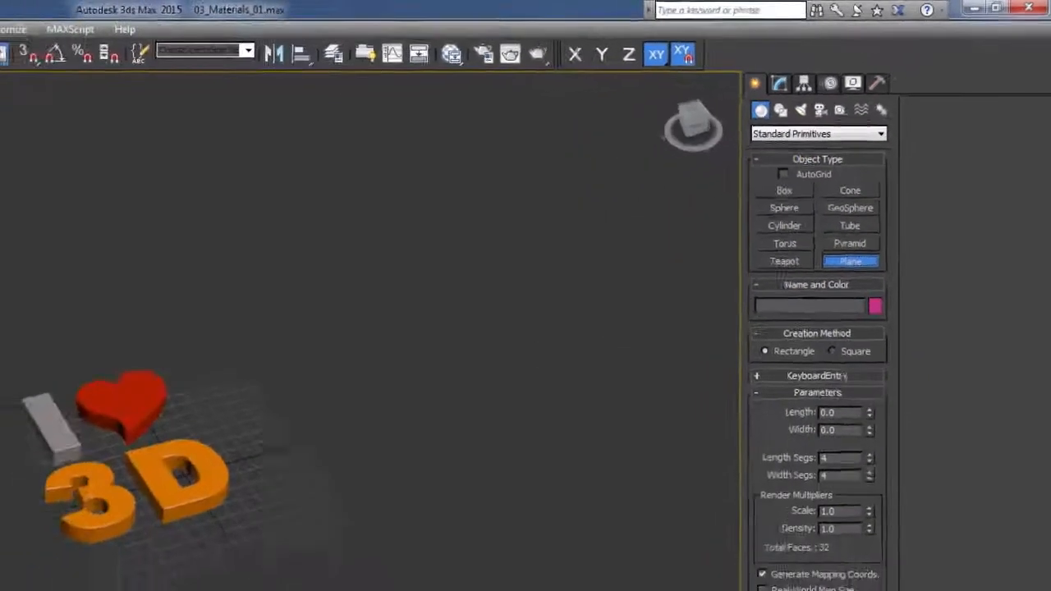
{"action": "left_click_drag", "start_coordinate": [9, 179], "coordinate": [775, 72]}
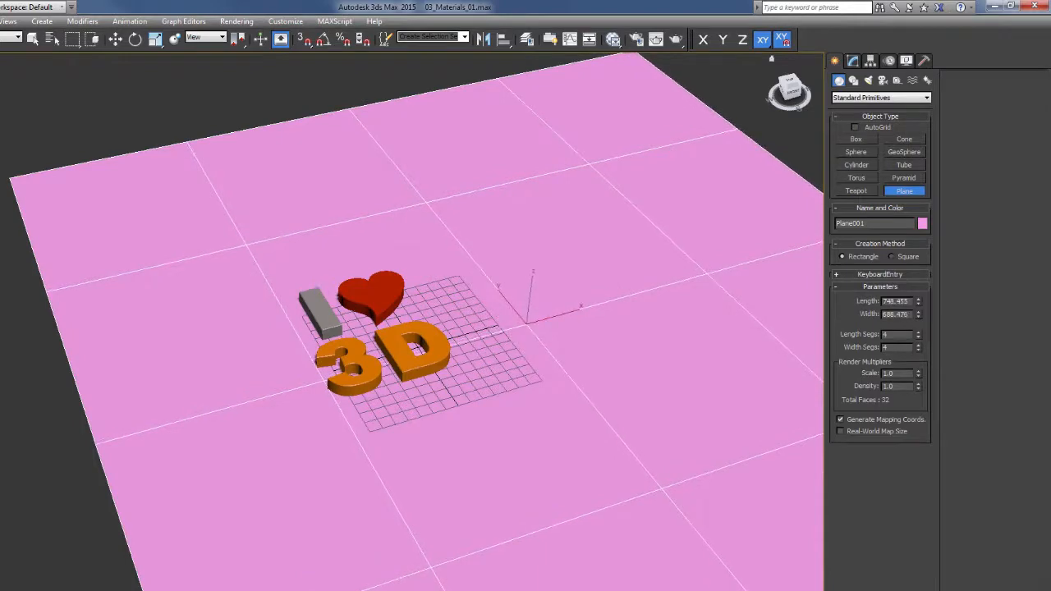
Move the plane along the X axis until it sits roughly centred beneath the text.
{"action": "key", "text": "w"}
{"action": "left_click_drag", "start_coordinate": [560, 315], "coordinate": [409, 325]}
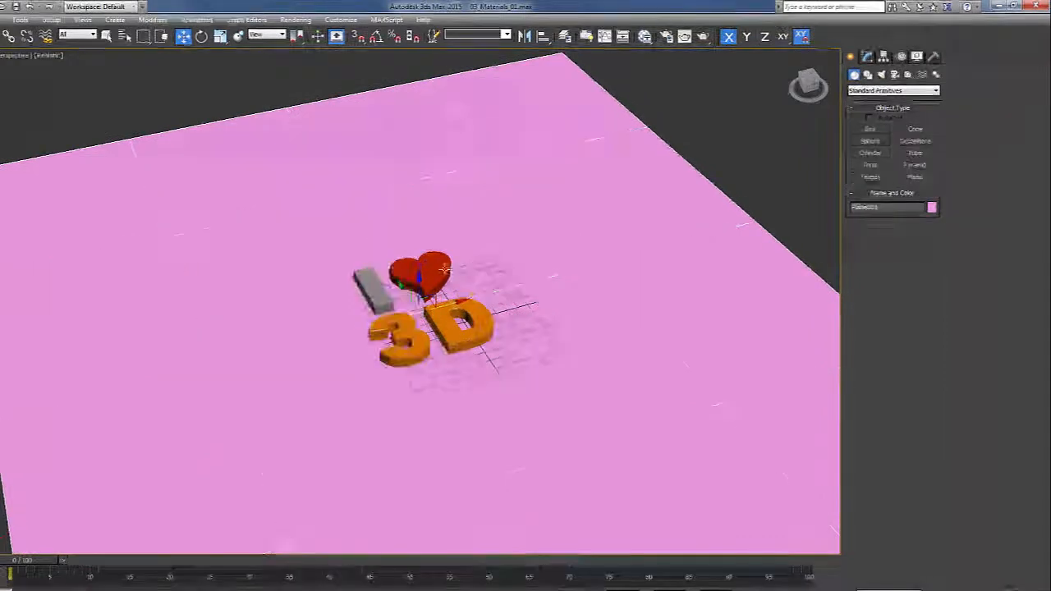
{"action": "key", "text": "q"}
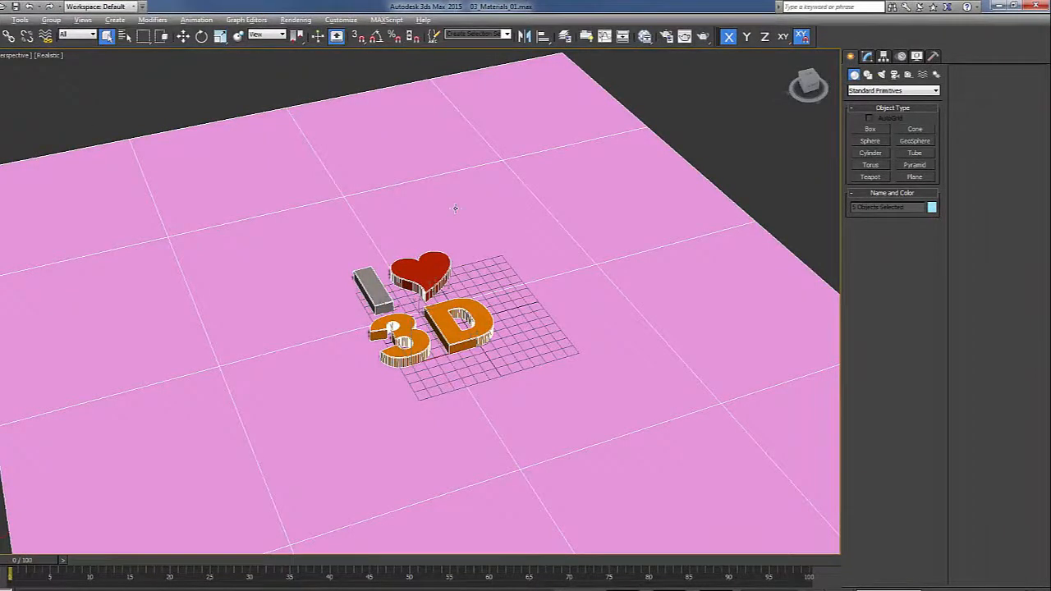
Limit the selection to the four text objects without the ground plane and frame them in the view.
{"action": "left_click", "coordinate": [423, 216], "text": "alt"}
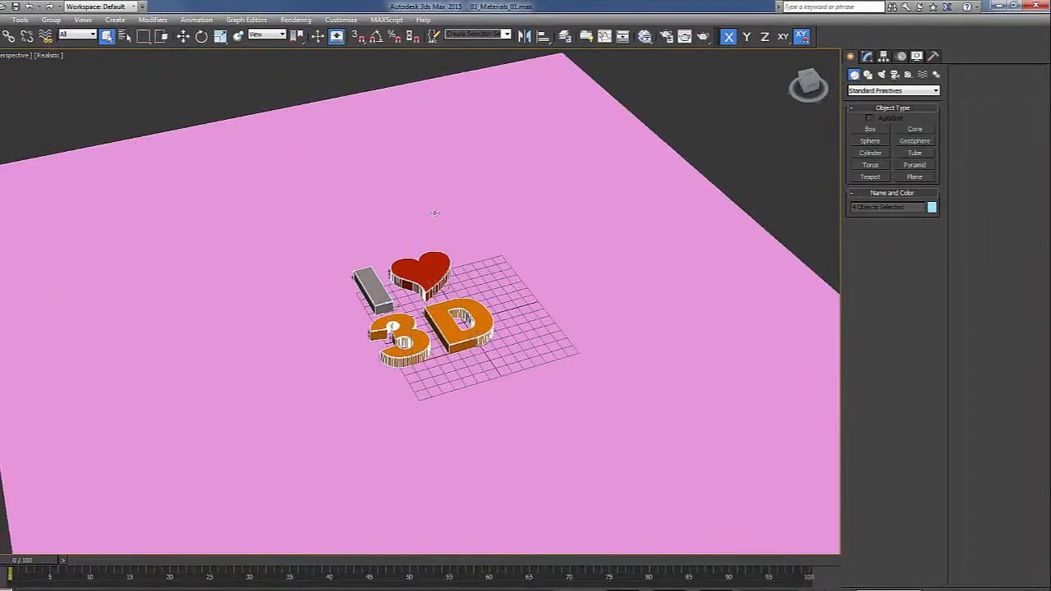
{"action": "key", "text": "z"}
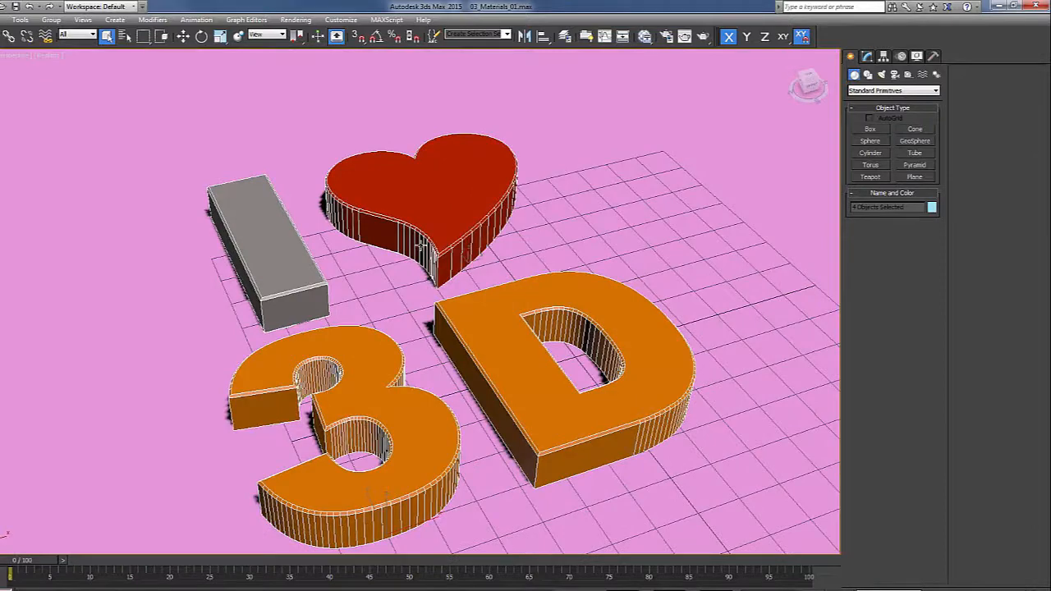
{"action": "middle_click_drag", "start_coordinate": [394, 282], "coordinate": [397, 255]}
Select the heart, frame it and inspect it from a low angle close to the ground plane.
{"action": "left_click", "coordinate": [432, 194]}
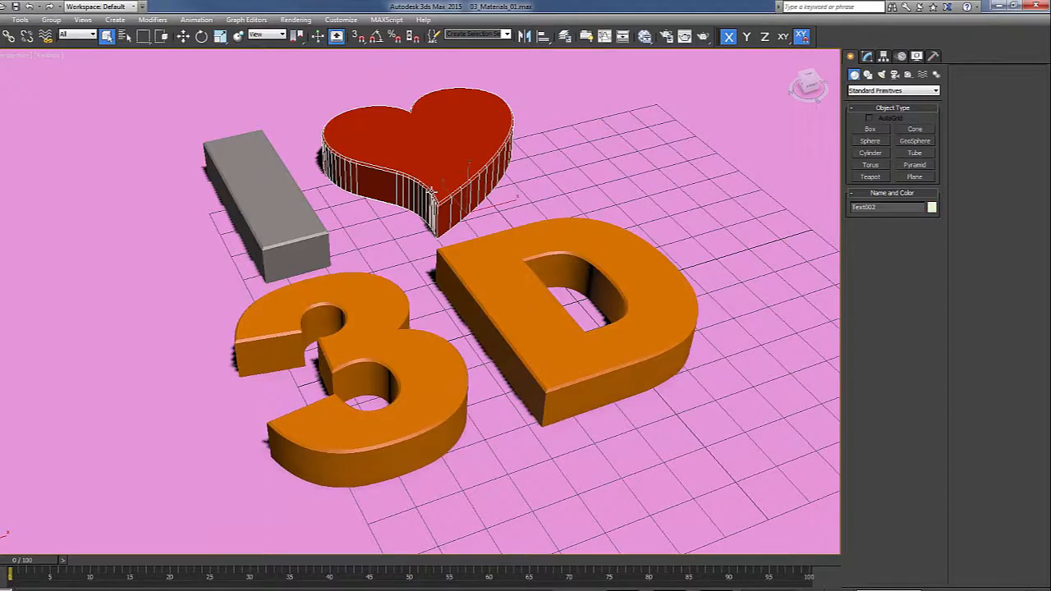
{"action": "key", "text": "z"}
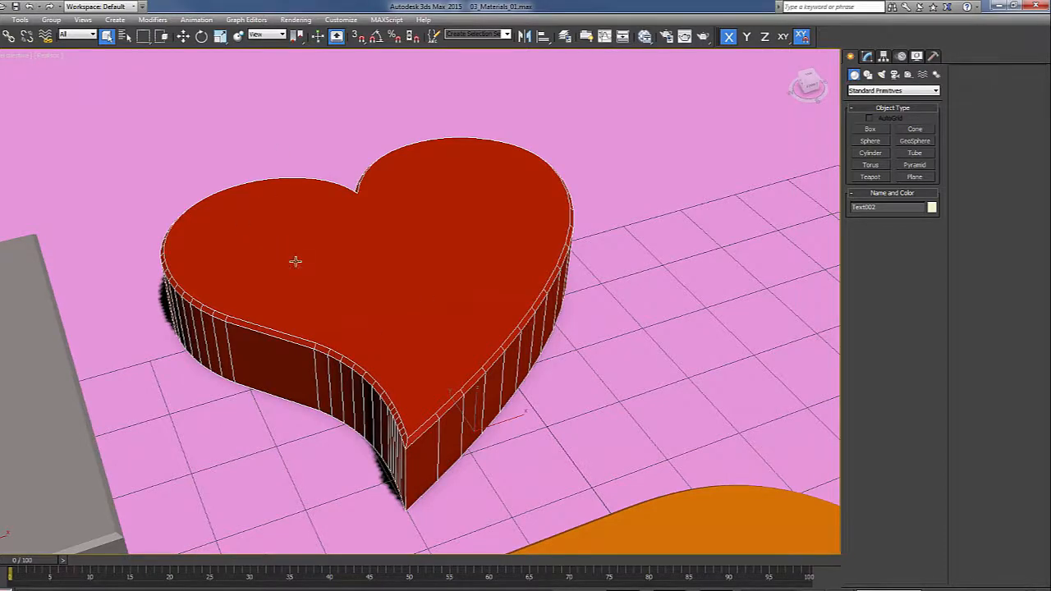
{"action": "middle_click_drag", "start_coordinate": [372, 307], "coordinate": [411, 265], "text": "alt"}
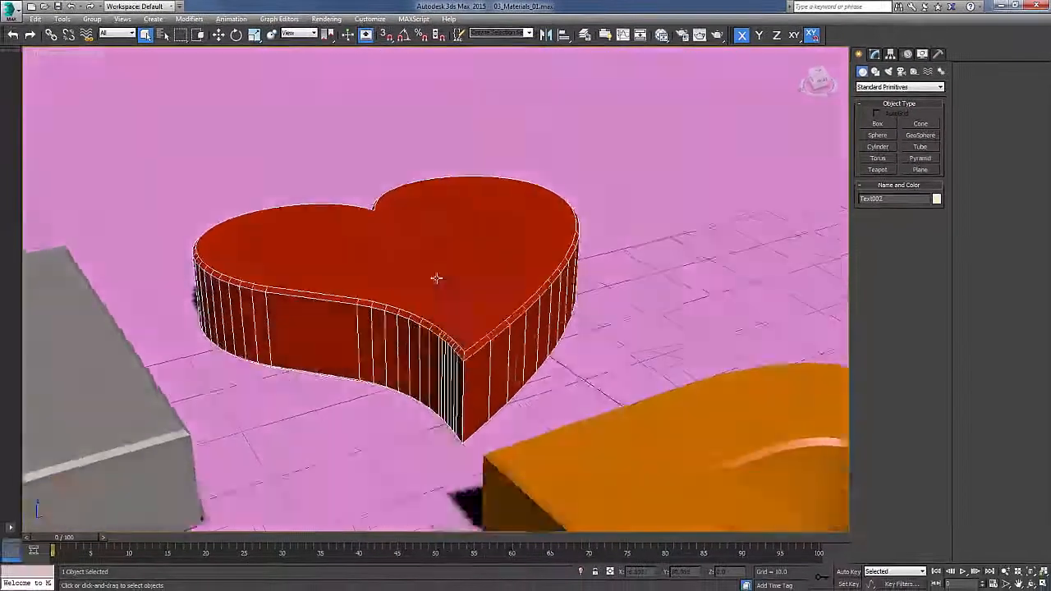
{"action": "scroll", "coordinate": [436, 254], "scroll_direction": "down", "scroll_amount": 4}
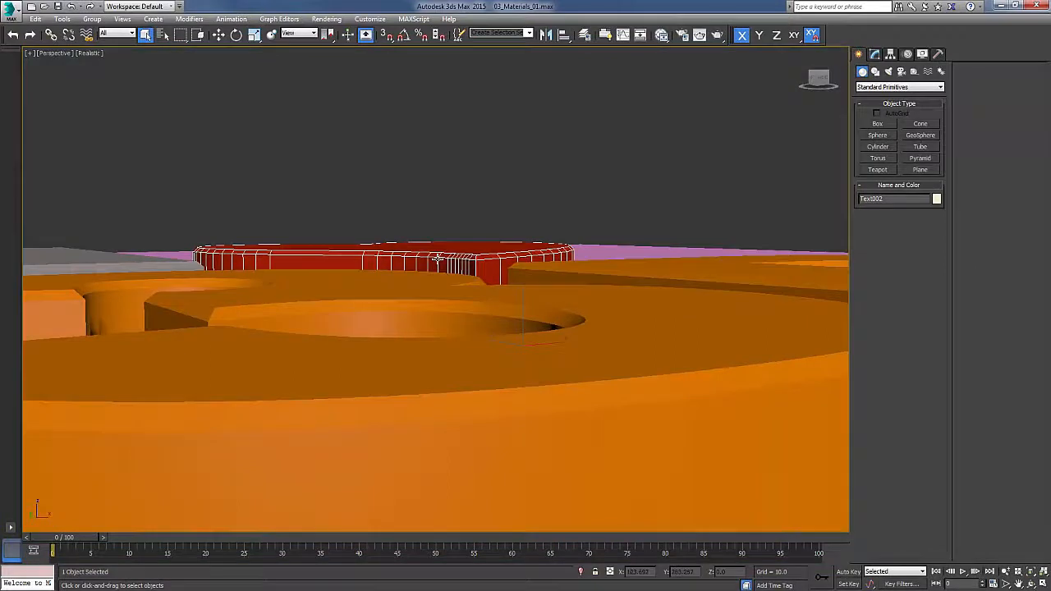
{"action": "scroll", "coordinate": [437, 257], "scroll_direction": "down", "scroll_amount": 3}
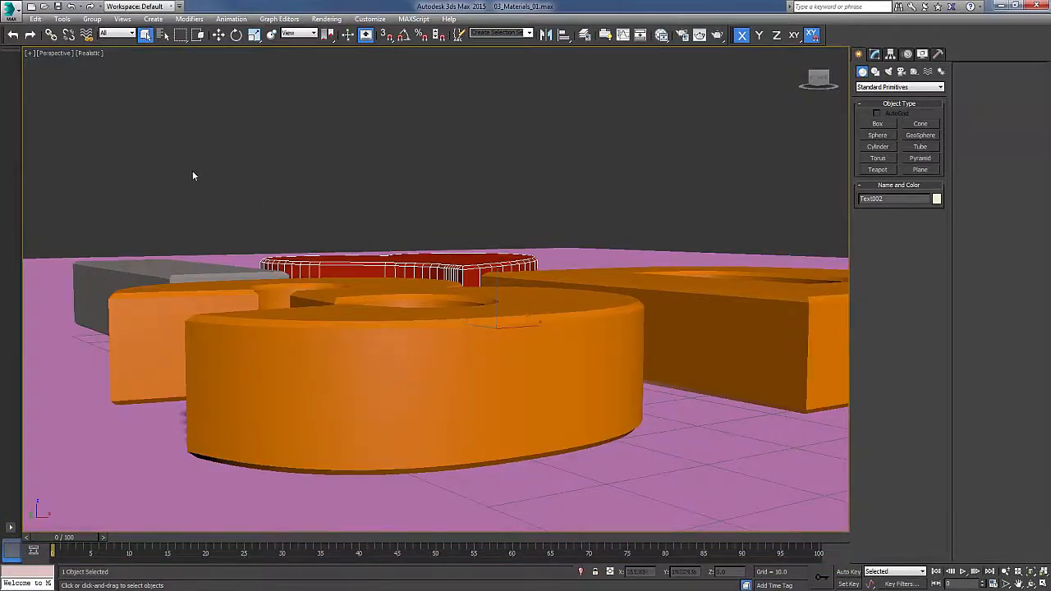
Select the number 3, frame it and inspect it from different angles.
{"action": "left_click", "coordinate": [399, 329]}
{"action": "key", "text": "z"}
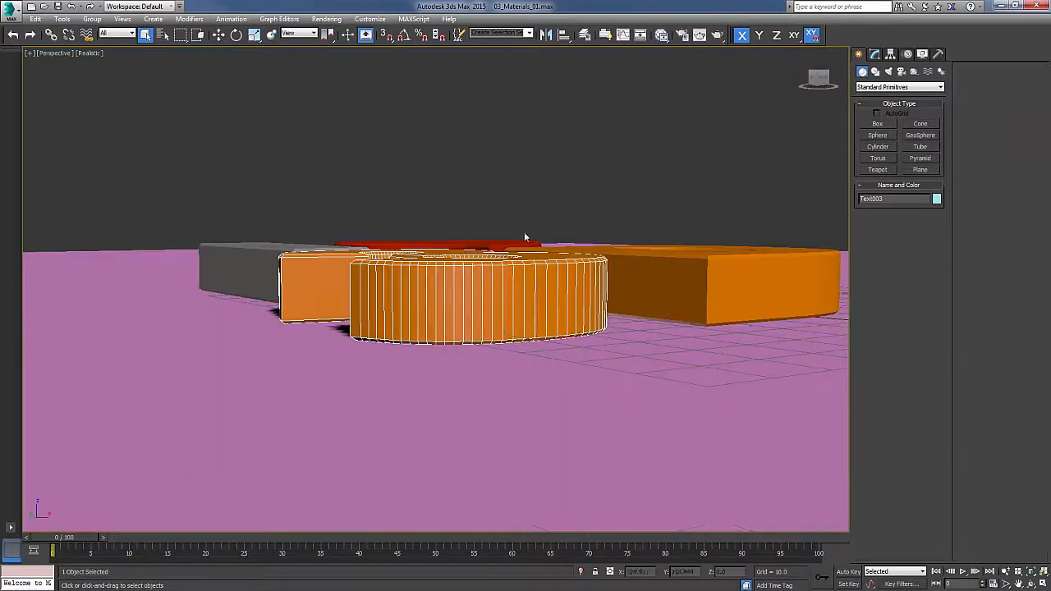
{"action": "middle_click_drag", "start_coordinate": [525, 233], "coordinate": [465, 226], "text": "alt"}
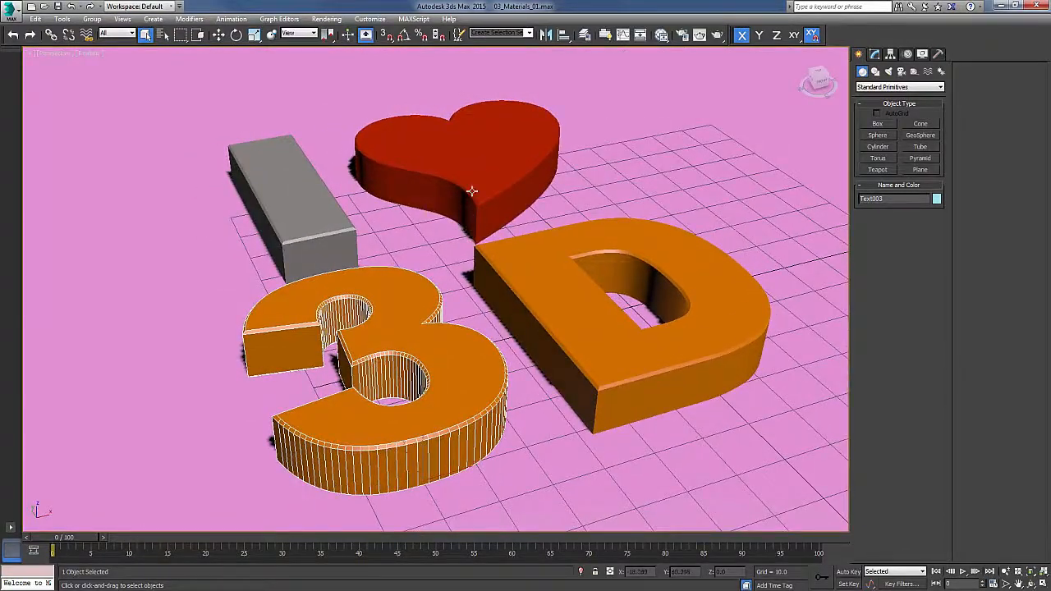
Select all four text objects together and orbit around them to inspect the whole arrangement.
{"action": "left_click", "coordinate": [400, 170]}
{"action": "left_click", "coordinate": [532, 267], "text": "ctrl"}
{"action": "left_click", "coordinate": [410, 320], "text": "ctrl"}
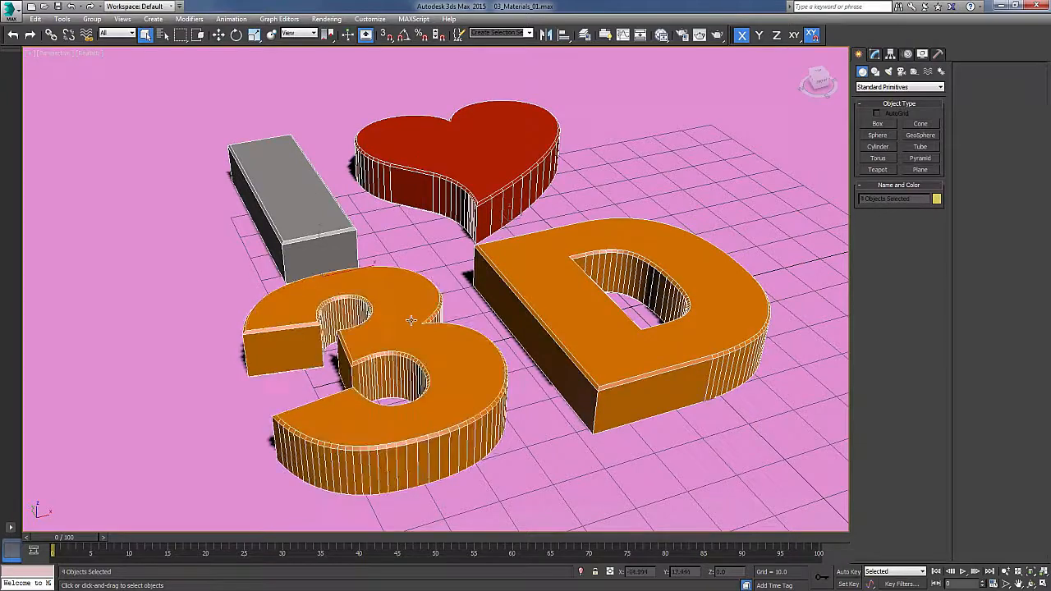
{"action": "middle_click_drag", "start_coordinate": [411, 320], "coordinate": [396, 262], "text": "alt"}
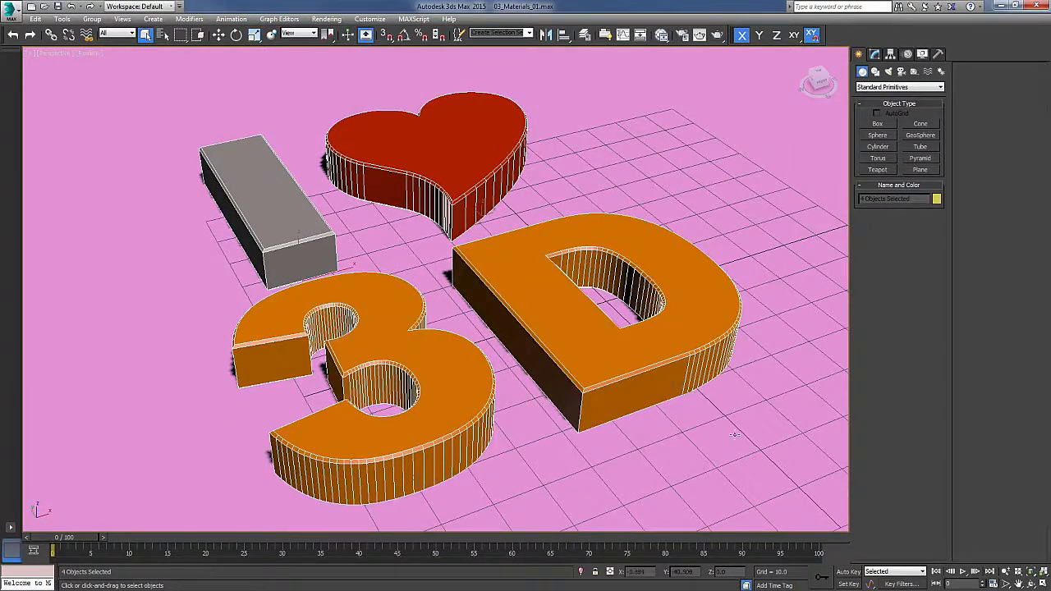
{"action": "scroll", "coordinate": [550, 214], "scroll_direction": "down", "scroll_amount": 10}
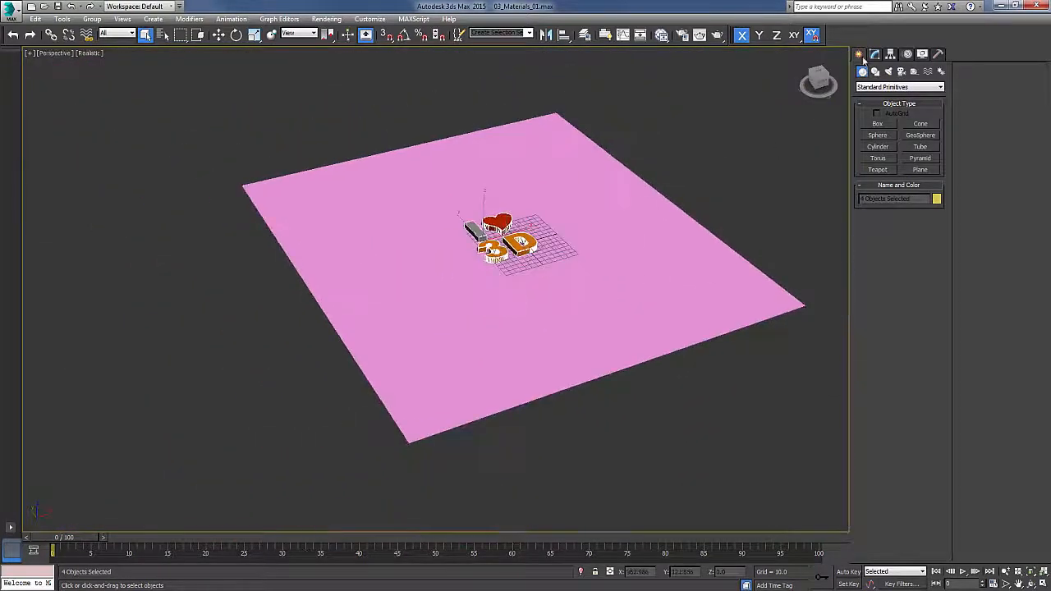
{"action": "left_click", "coordinate": [918, 169]}
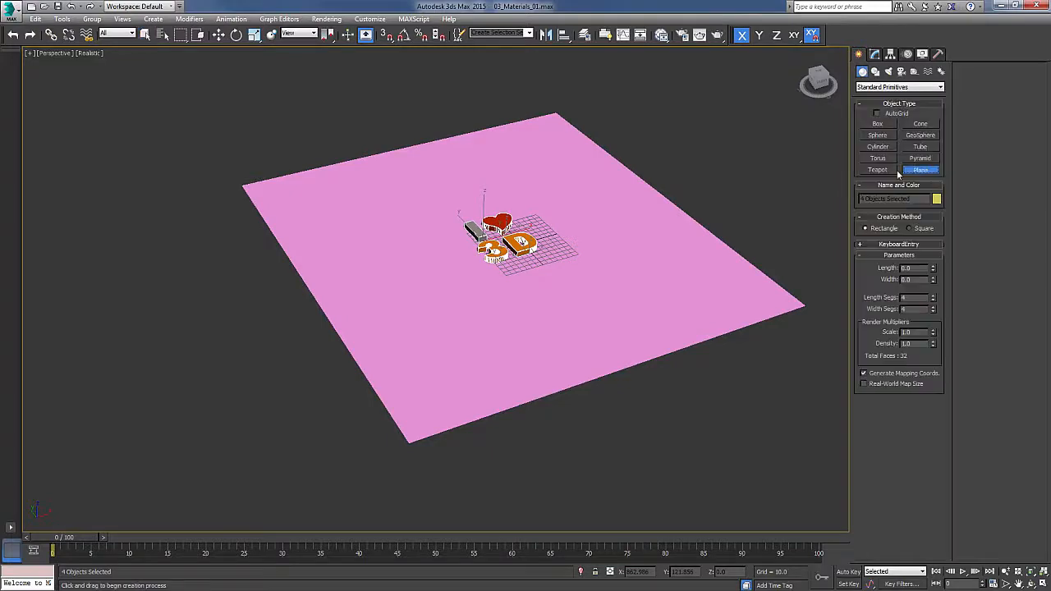
{"action": "left_click_drag", "start_coordinate": [237, 181], "coordinate": [780, 297]}
{"action": "key", "text": "ctrl+z"}
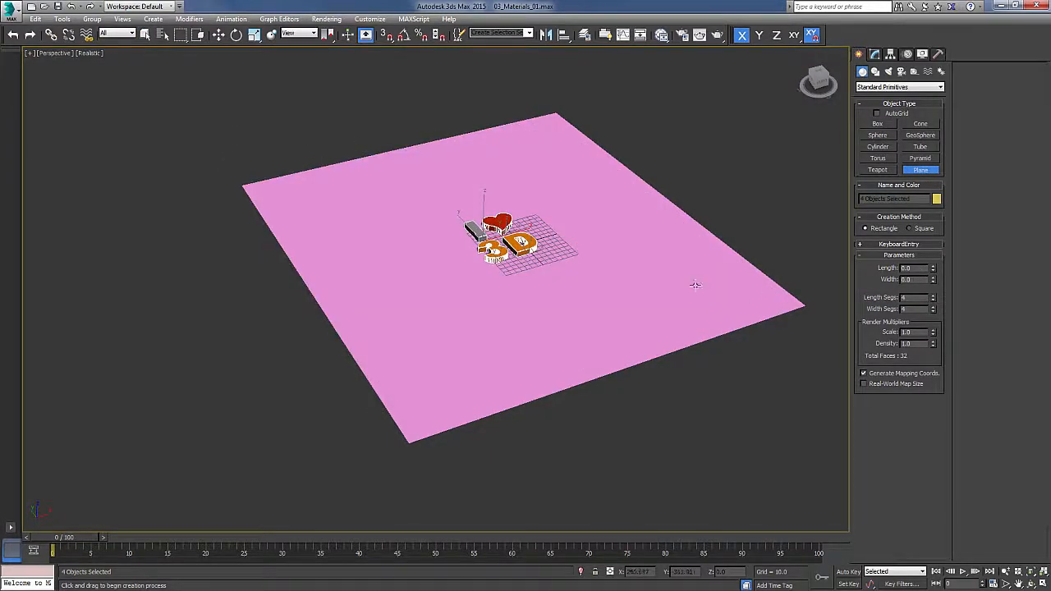
{"action": "right_click", "coordinate": [473, 233]}
With the ground plane selected, duplicate the GreyMetal Arch & Design material beside OrangeMetal and open the copy's parameters.
{"action": "key", "text": "z"}
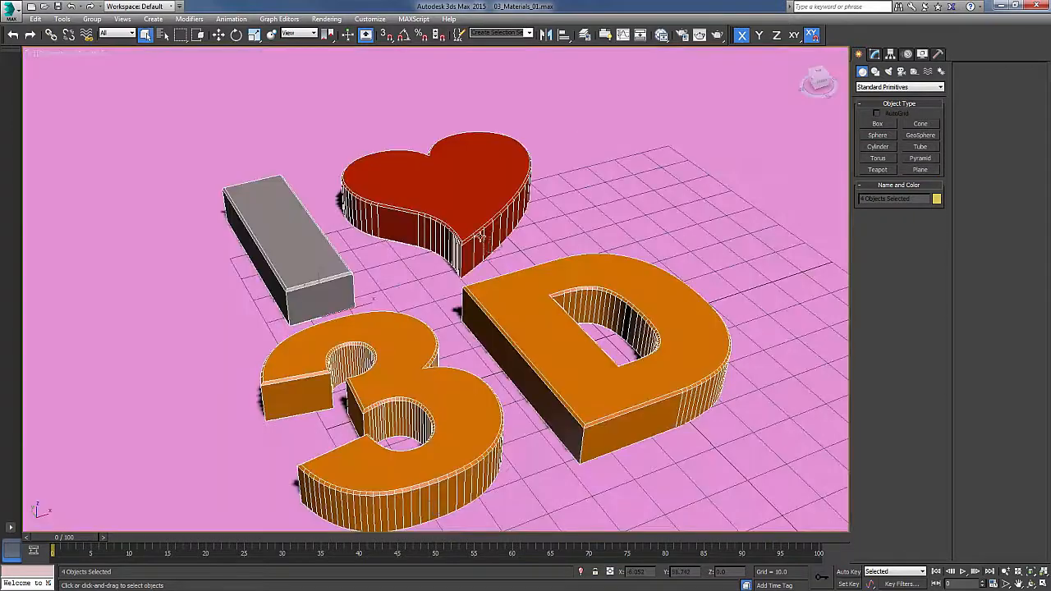
{"action": "scroll", "coordinate": [485, 201], "scroll_direction": "up", "scroll_amount": 3}
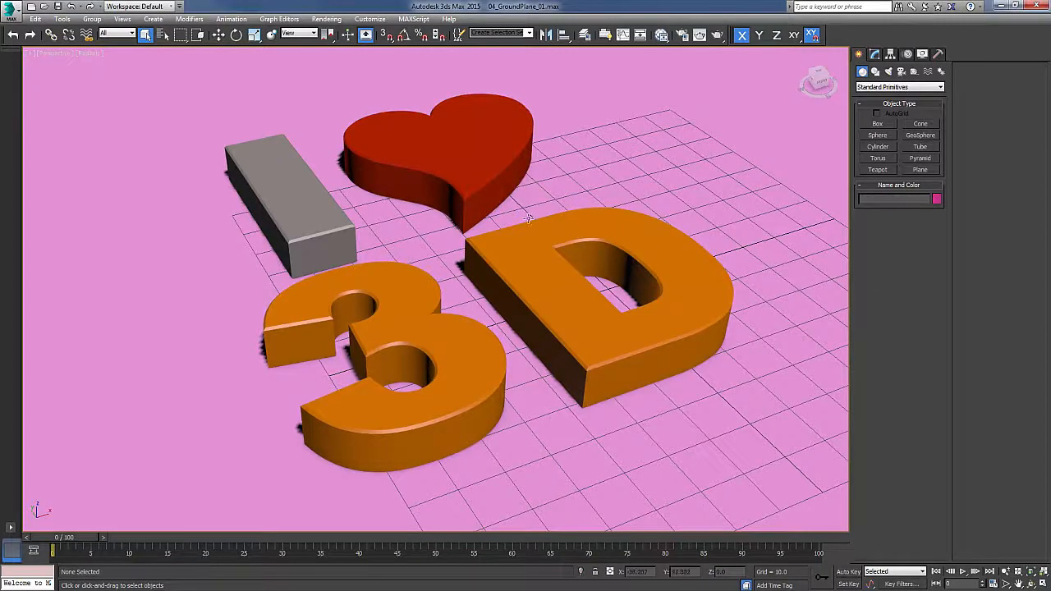
{"action": "left_click", "coordinate": [592, 184]}
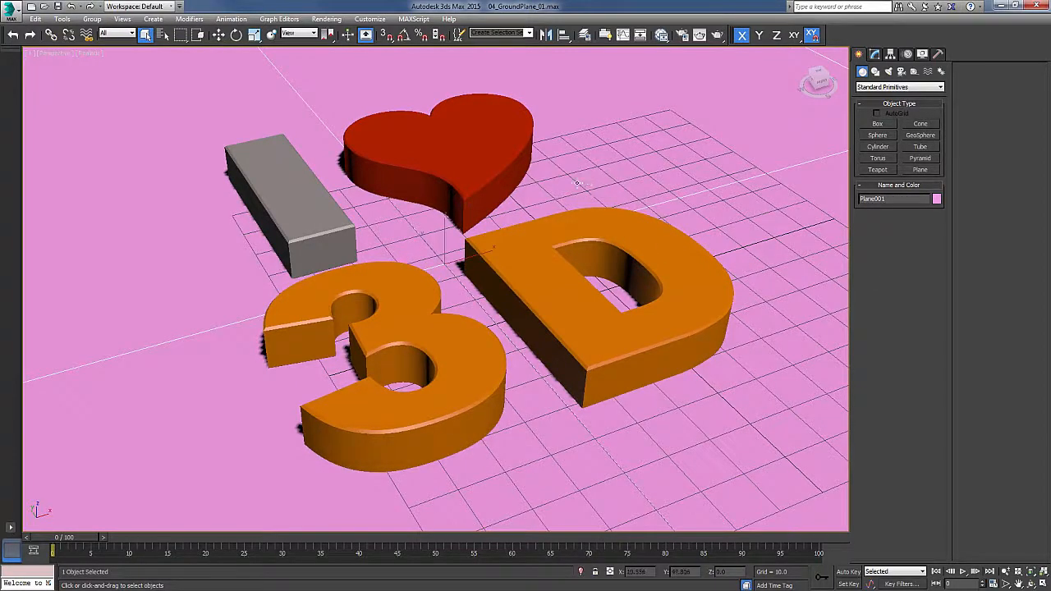
{"action": "key", "text": "m"}
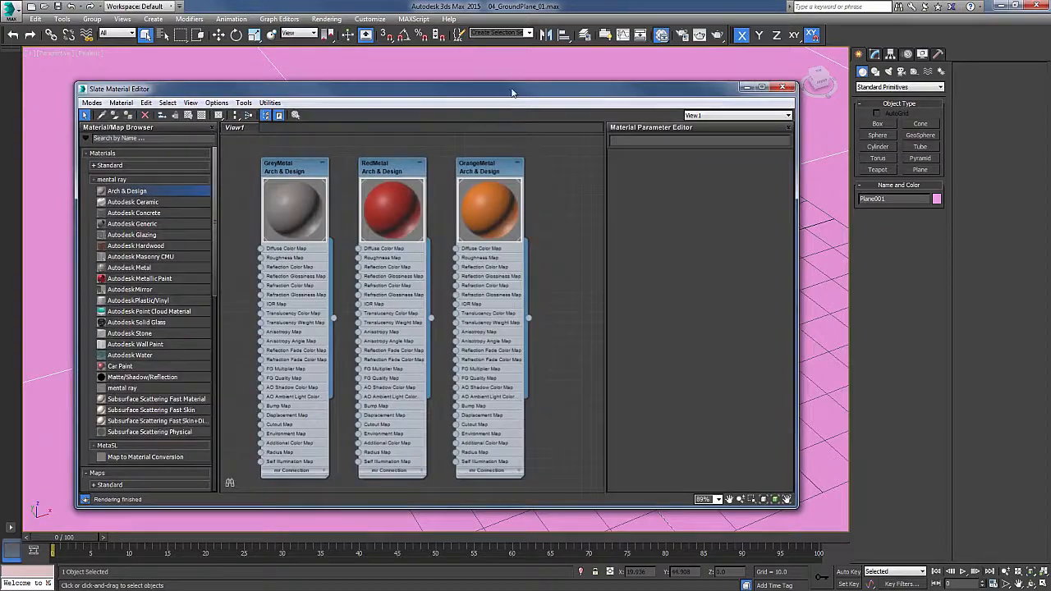
{"action": "middle_click_drag", "start_coordinate": [574, 233], "coordinate": [604, 228]}
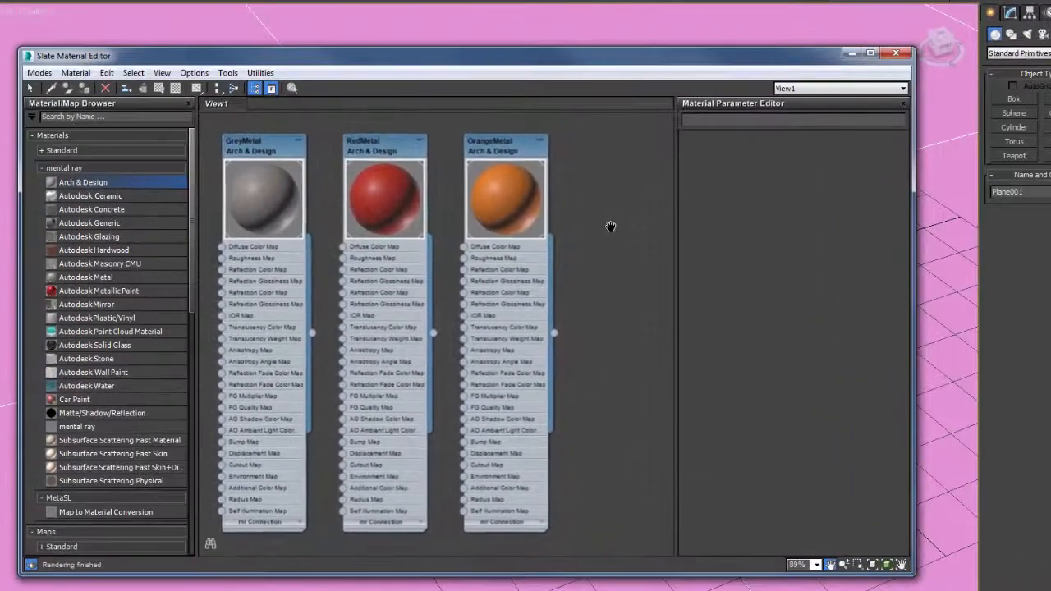
{"action": "left_click", "coordinate": [248, 152]}
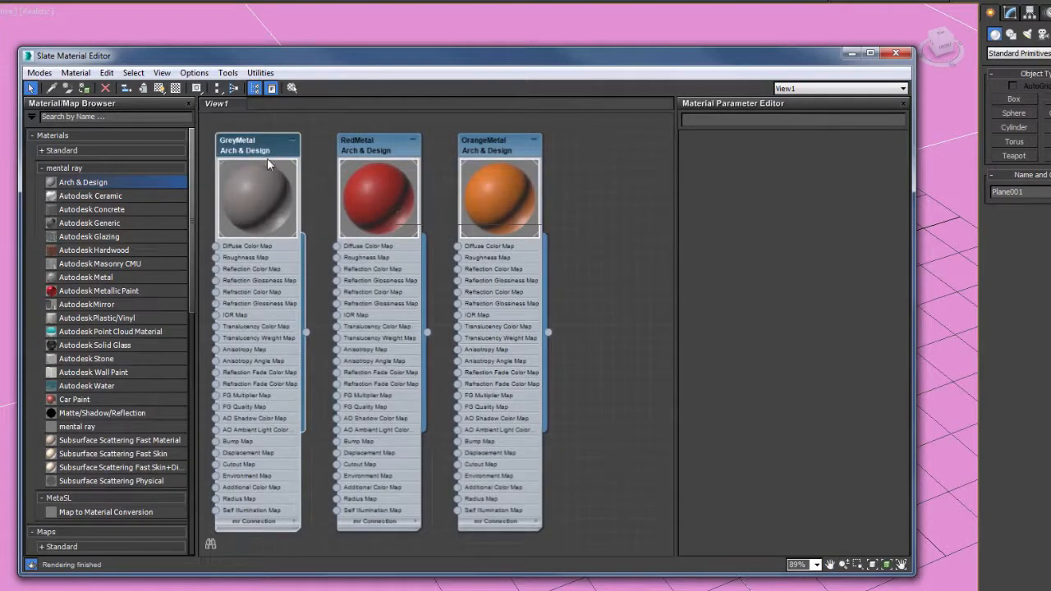
{"action": "left_click_drag", "start_coordinate": [244, 149], "coordinate": [598, 151], "text": "shift"}
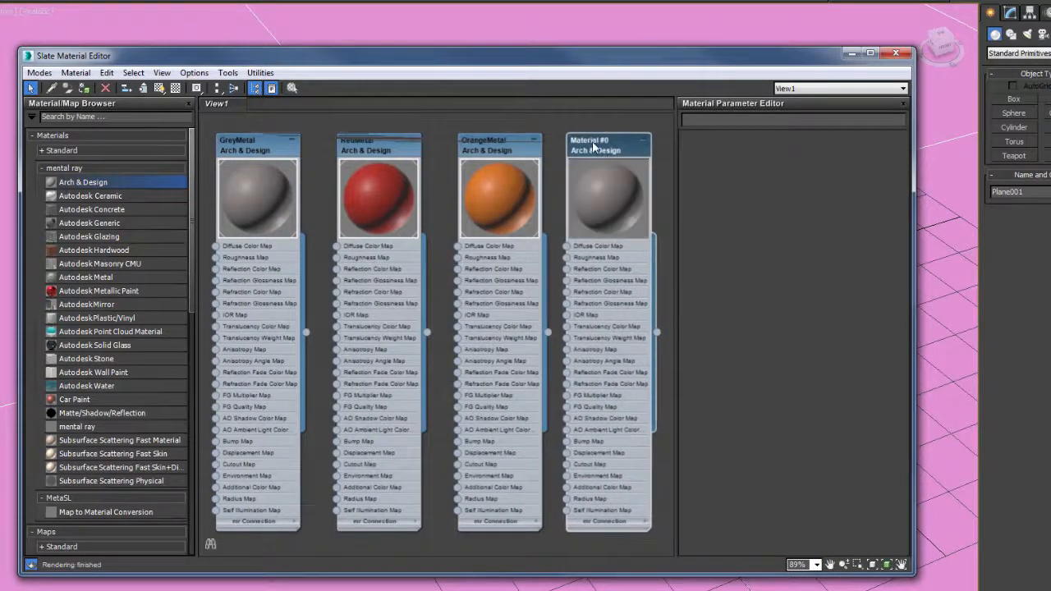
{"action": "double_click", "coordinate": [597, 147]}
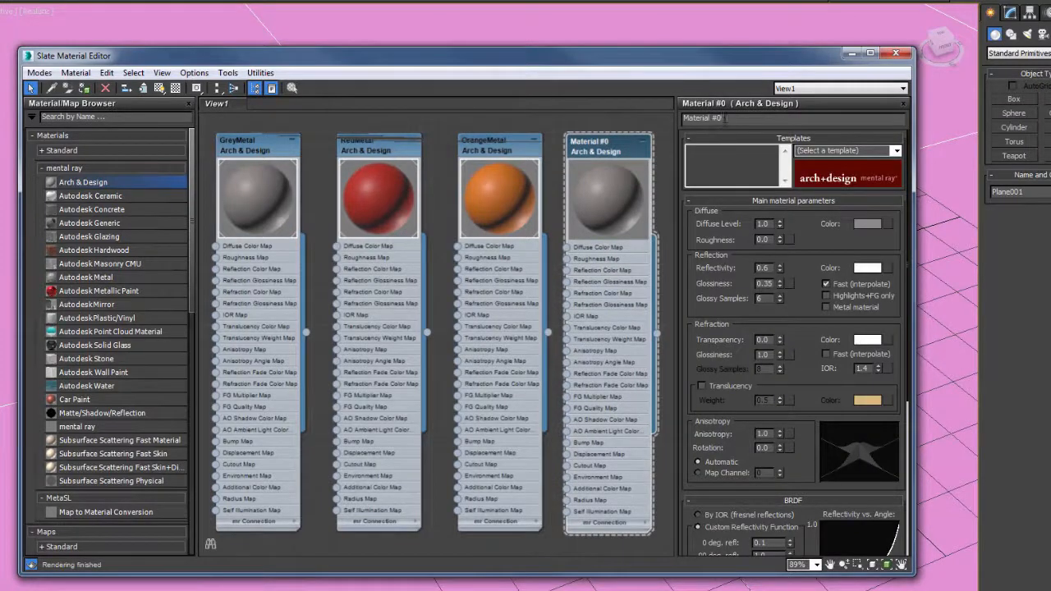
Rename the copied material GroundPlane and apply the Glossy Finish template to it.
{"action": "left_click_drag", "start_coordinate": [725, 117], "coordinate": [621, 122]}
{"action": "type", "text": "GroundPlane"}
{"action": "key", "text": "Return"}
{"action": "left_click", "coordinate": [622, 125]}
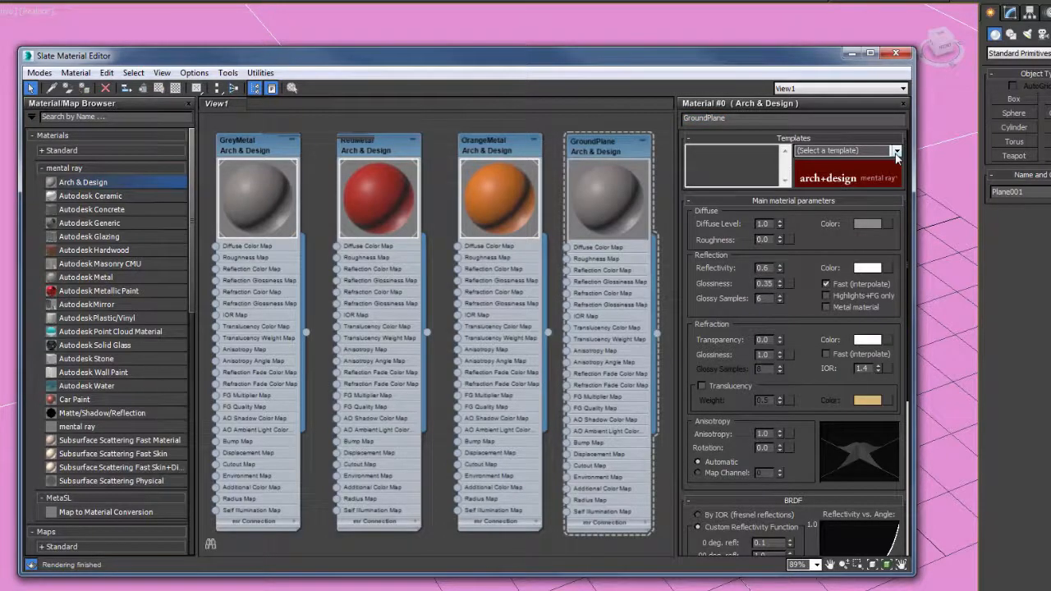
{"action": "left_click", "coordinate": [605, 147]}
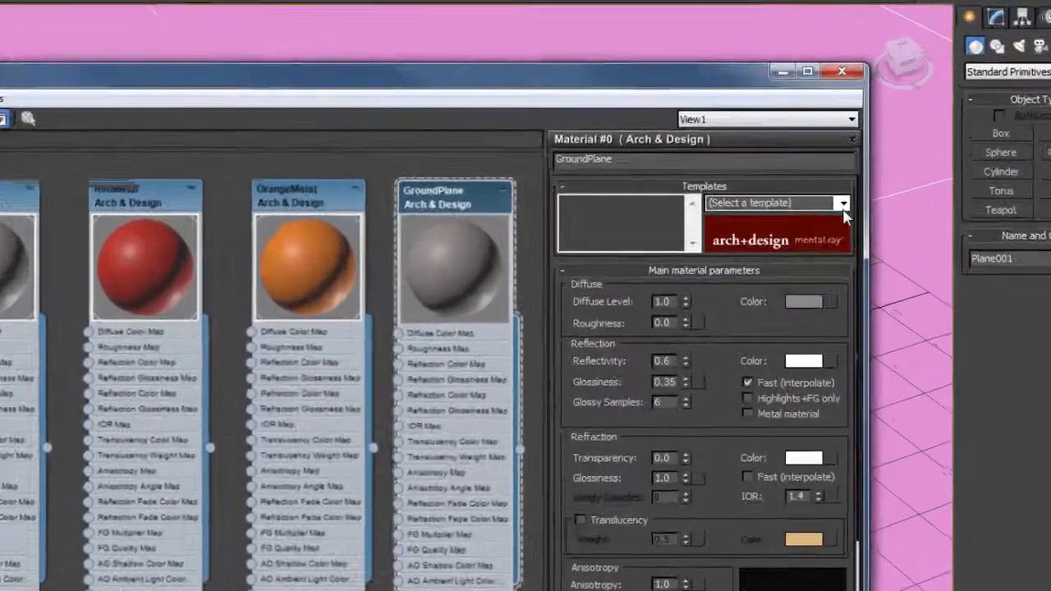
{"action": "left_click", "coordinate": [894, 151]}
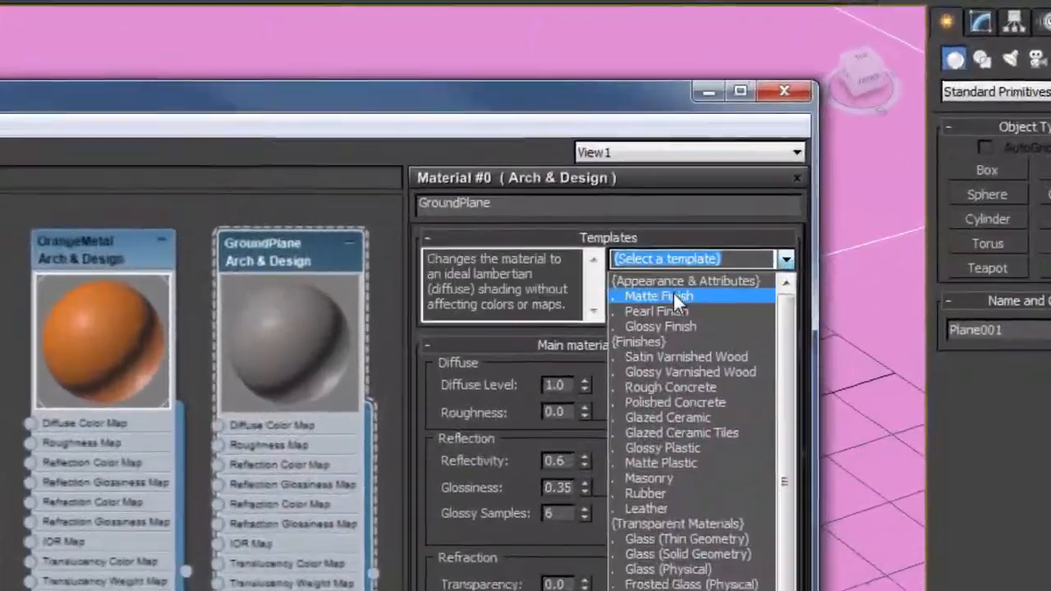
{"action": "left_click", "coordinate": [667, 331]}
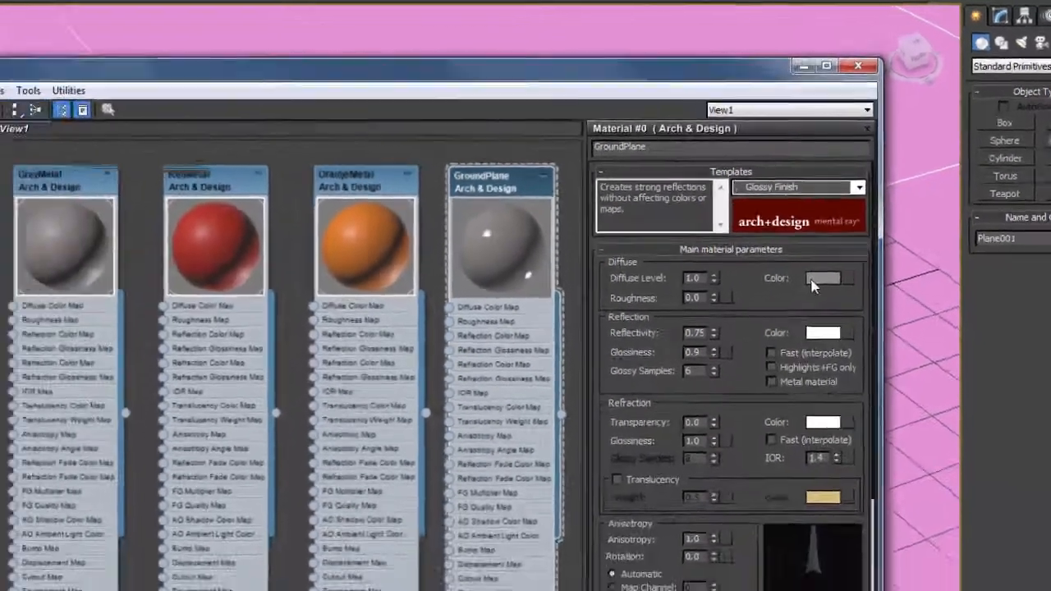
Darken the GroundPlane material's diffuse color to a brownish dark grey of about red 0.065, green 0.046, blue 0.043.
{"action": "left_click", "coordinate": [814, 281]}
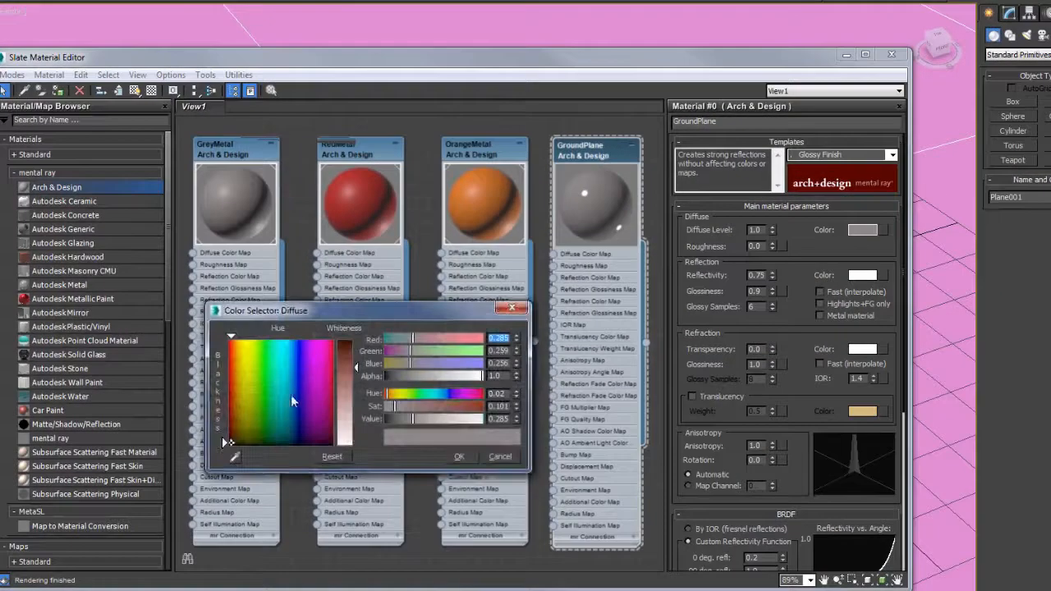
{"action": "left_click_drag", "start_coordinate": [348, 353], "coordinate": [344, 342]}
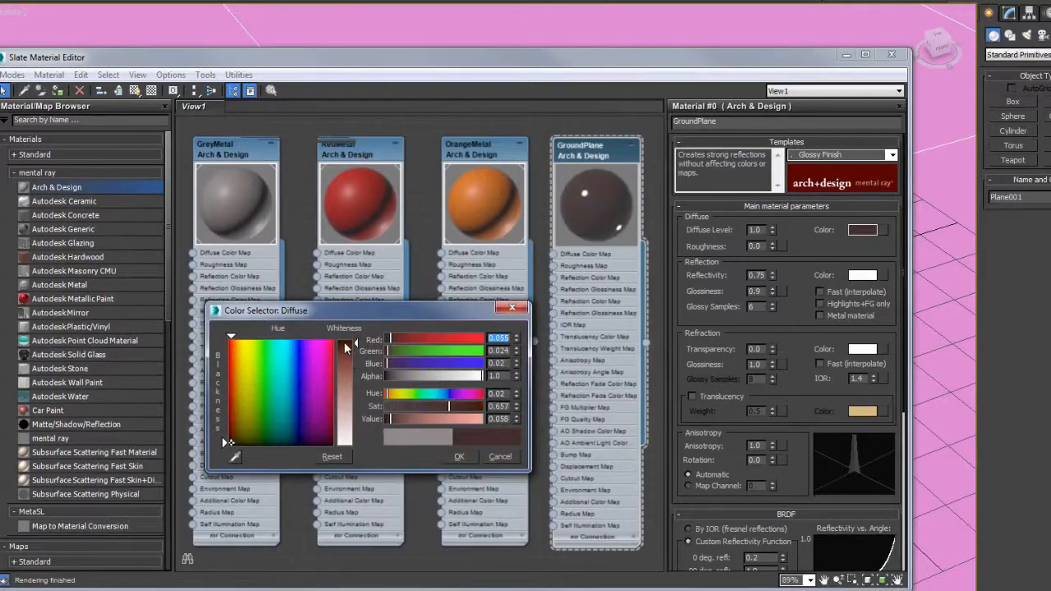
{"action": "left_click_drag", "start_coordinate": [353, 368], "coordinate": [347, 343]}
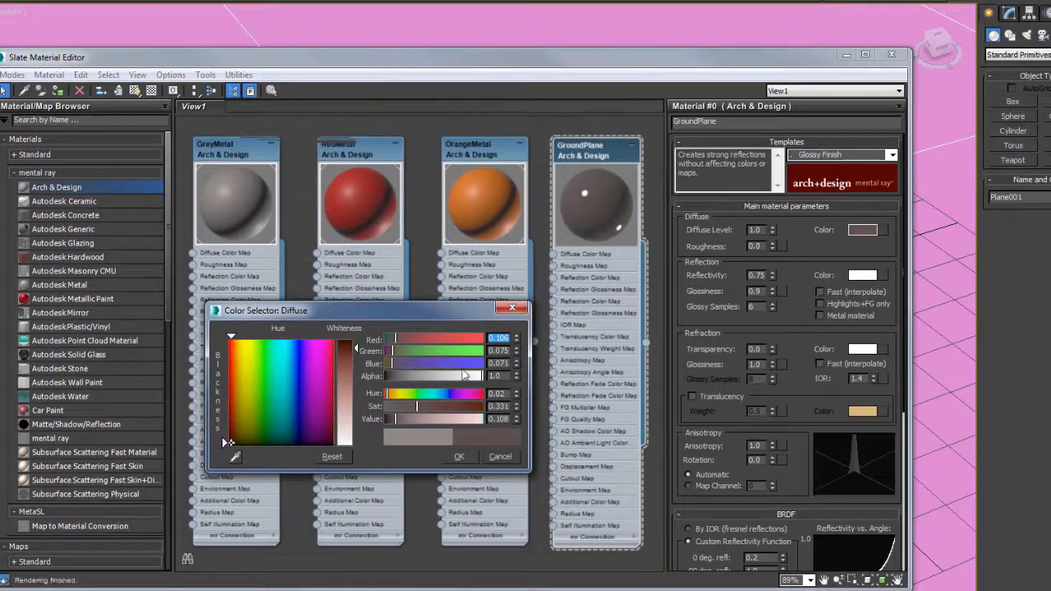
{"action": "left_click", "coordinate": [462, 455]}
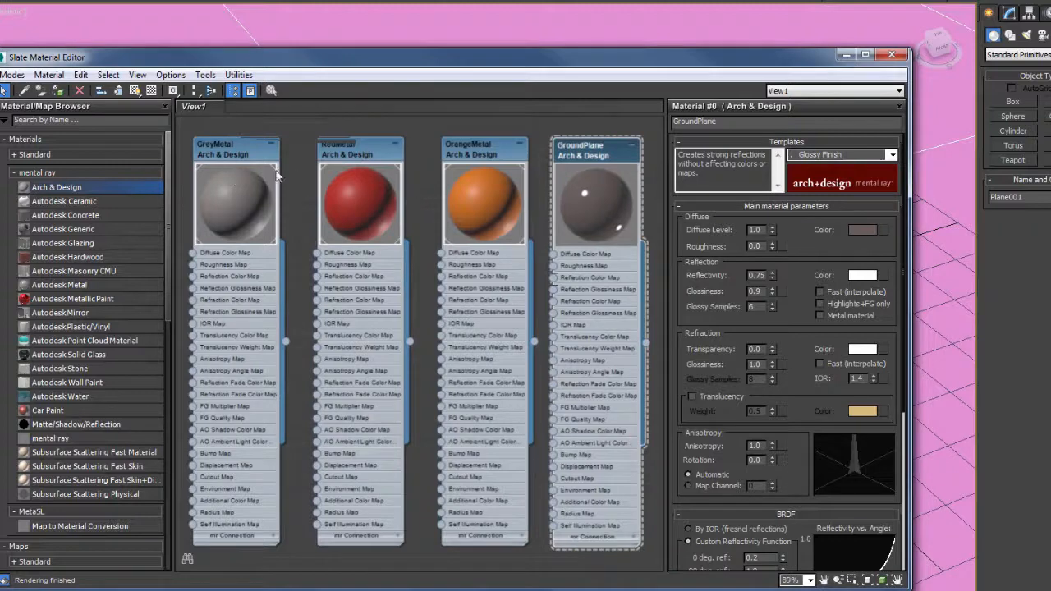
{"action": "left_click", "coordinate": [864, 229]}
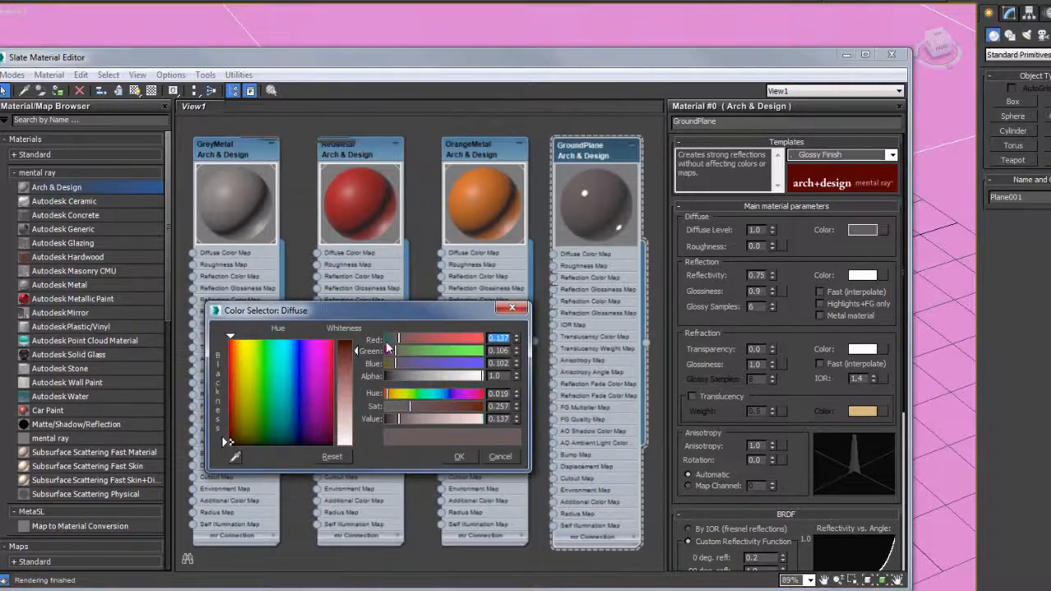
{"action": "left_click_drag", "start_coordinate": [350, 351], "coordinate": [349, 350]}
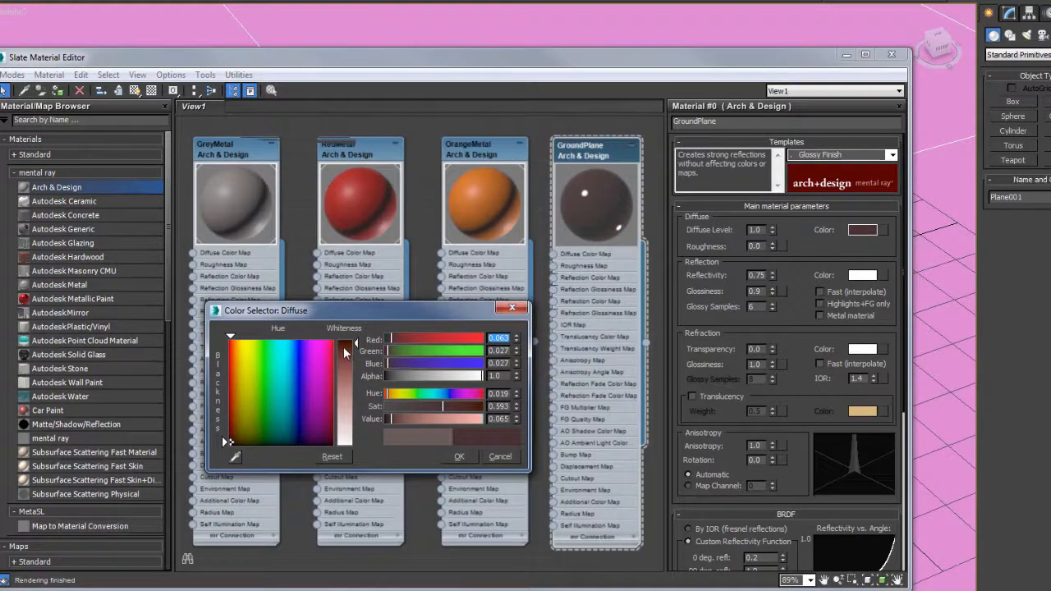
{"action": "left_click", "coordinate": [412, 406]}
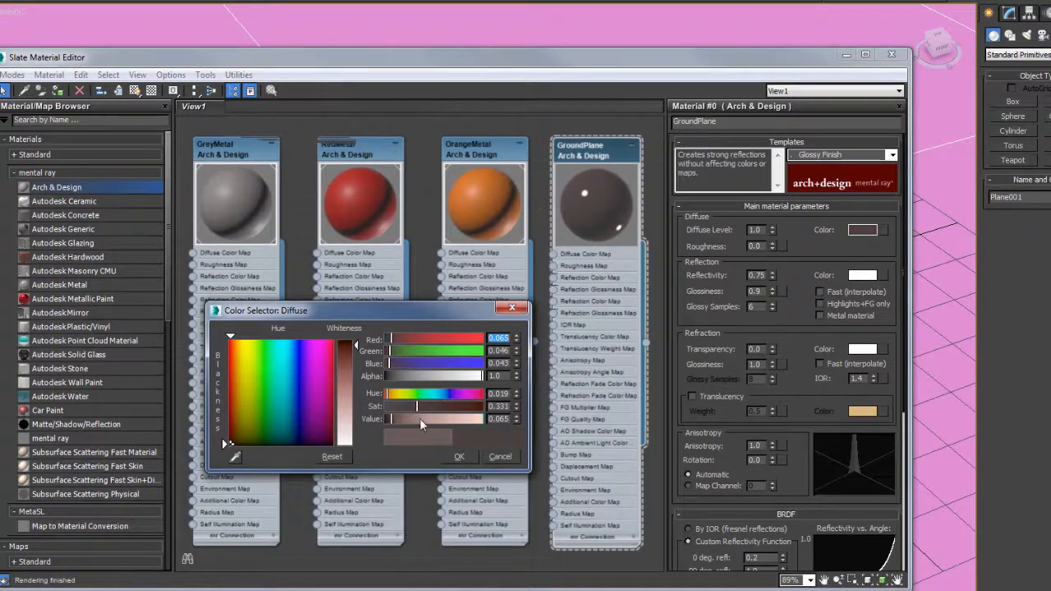
{"action": "left_click", "coordinate": [458, 456]}
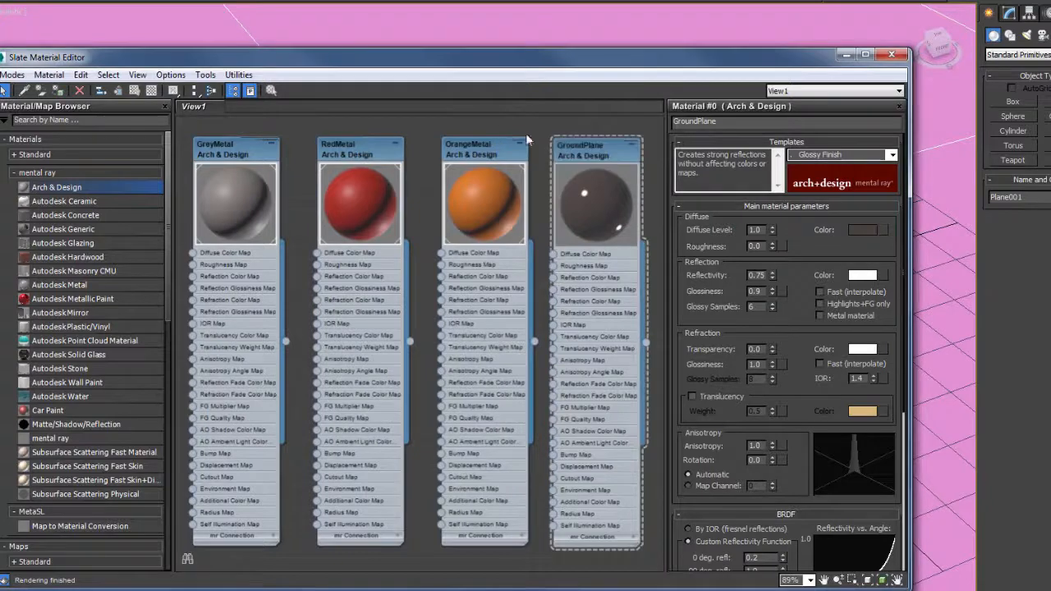
Assign the GroundPlane material to the ground plane in the viewport.
{"action": "left_click", "coordinate": [583, 161]}
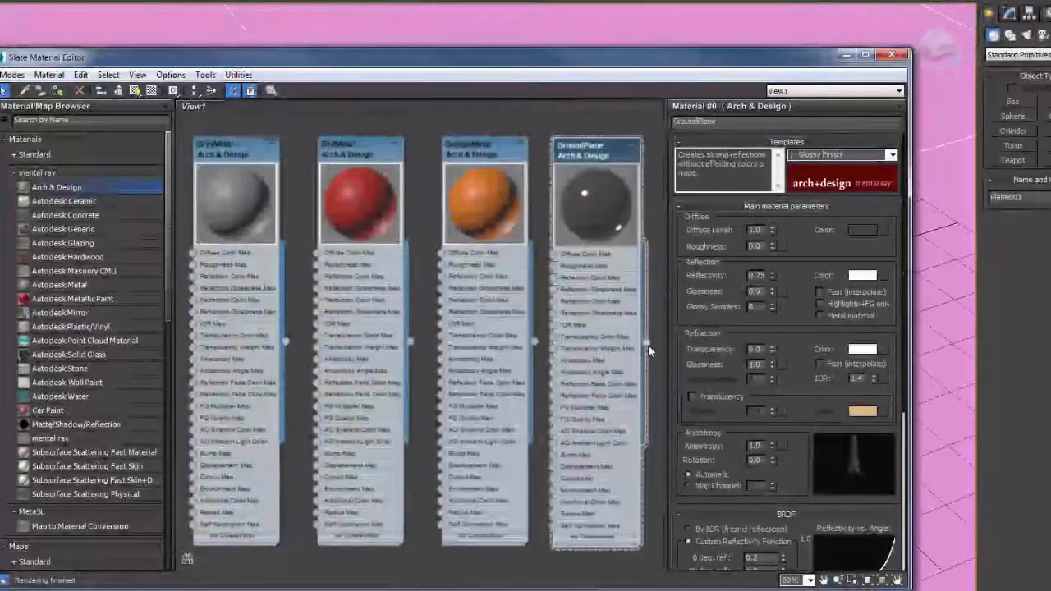
{"action": "left_click_drag", "start_coordinate": [648, 344], "coordinate": [672, 377]}
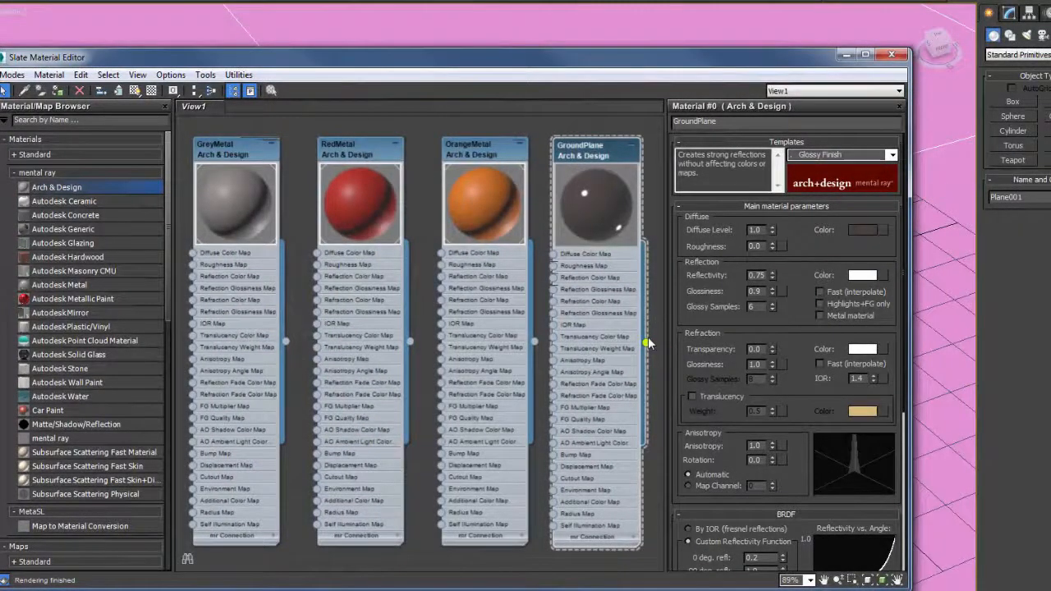
{"action": "left_click_drag", "start_coordinate": [648, 337], "coordinate": [944, 230]}
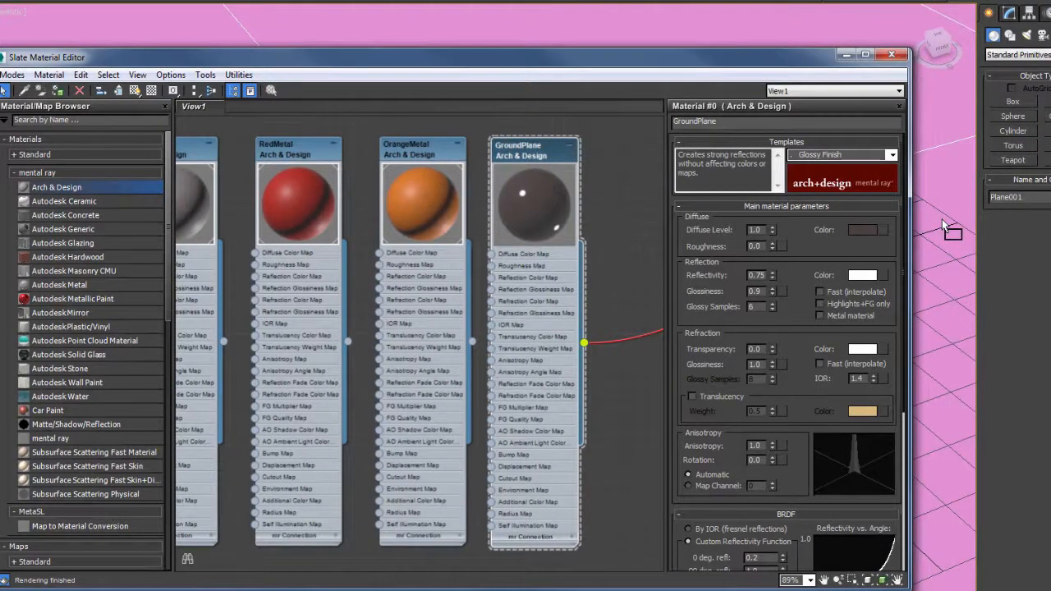
{"action": "left_click_drag", "start_coordinate": [943, 221], "coordinate": [942, 221]}
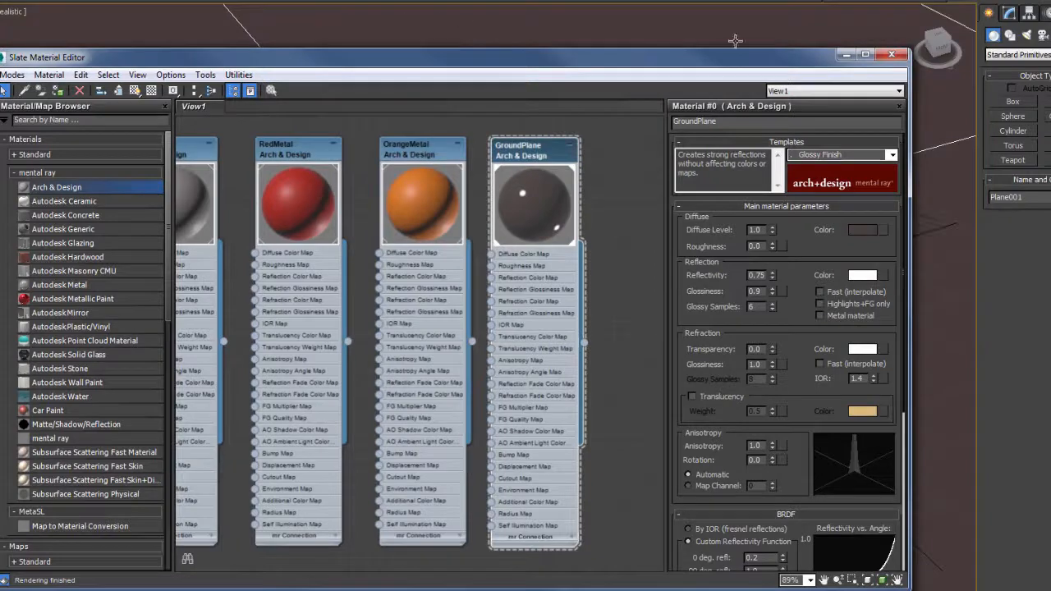
Render the perspective view to check the glossy ground reflections, and close the rendered frame.
{"action": "middle_click_drag", "start_coordinate": [327, 264], "coordinate": [394, 260]}
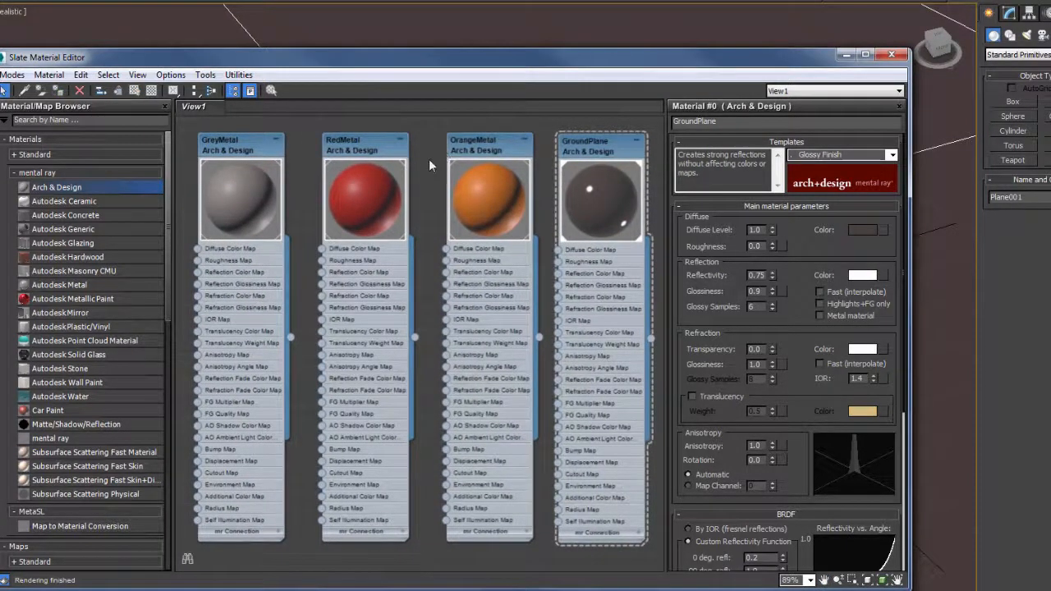
{"action": "key", "text": "shift+q"}
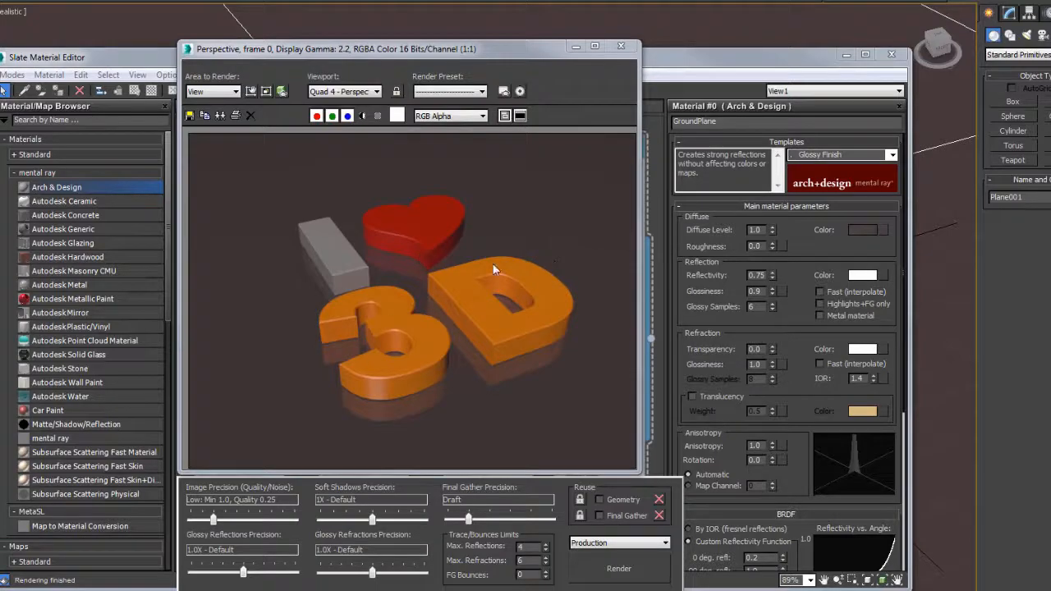
{"action": "left_click", "coordinate": [621, 46]}
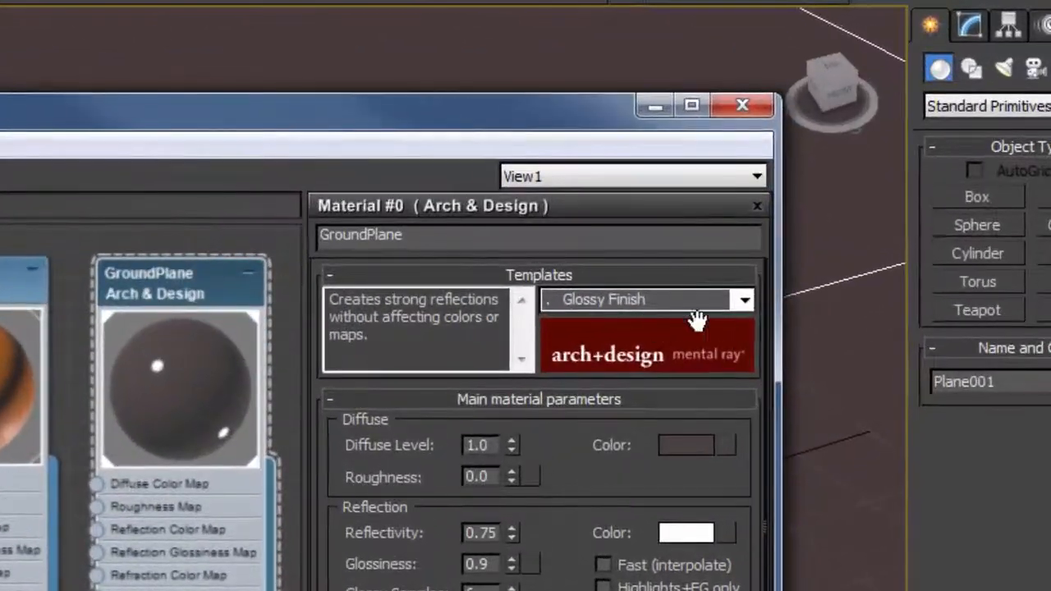
Switch the GroundPlane material to the Pearl Finish template and test-render the perspective view.
{"action": "left_click", "coordinate": [744, 299]}
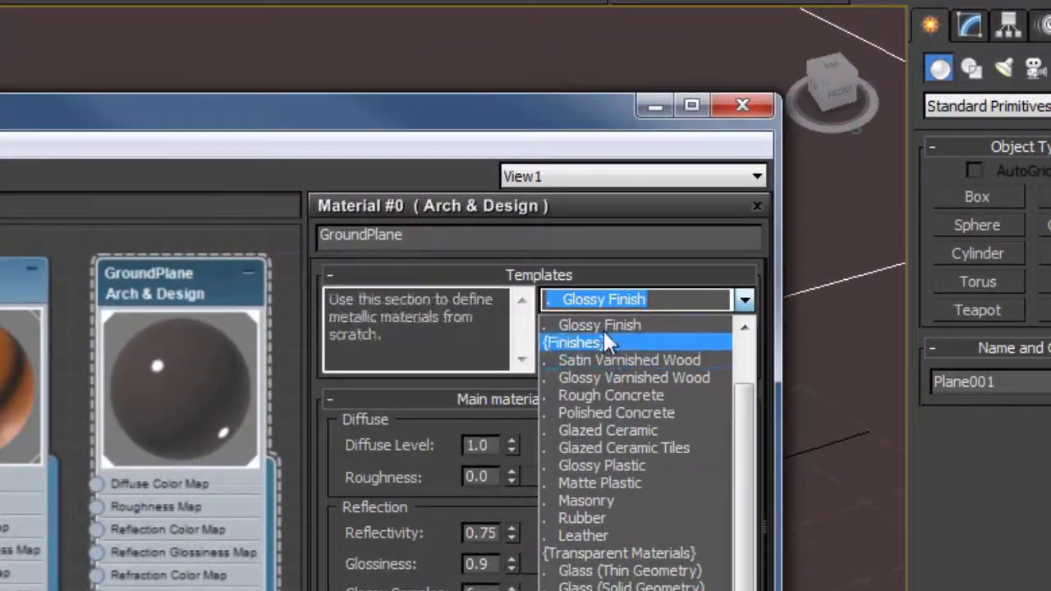
{"action": "scroll", "coordinate": [601, 366], "scroll_direction": "up", "scroll_amount": 1}
{"action": "scroll", "coordinate": [601, 366], "scroll_direction": "up", "scroll_amount": 1}
{"action": "left_click", "coordinate": [601, 360]}
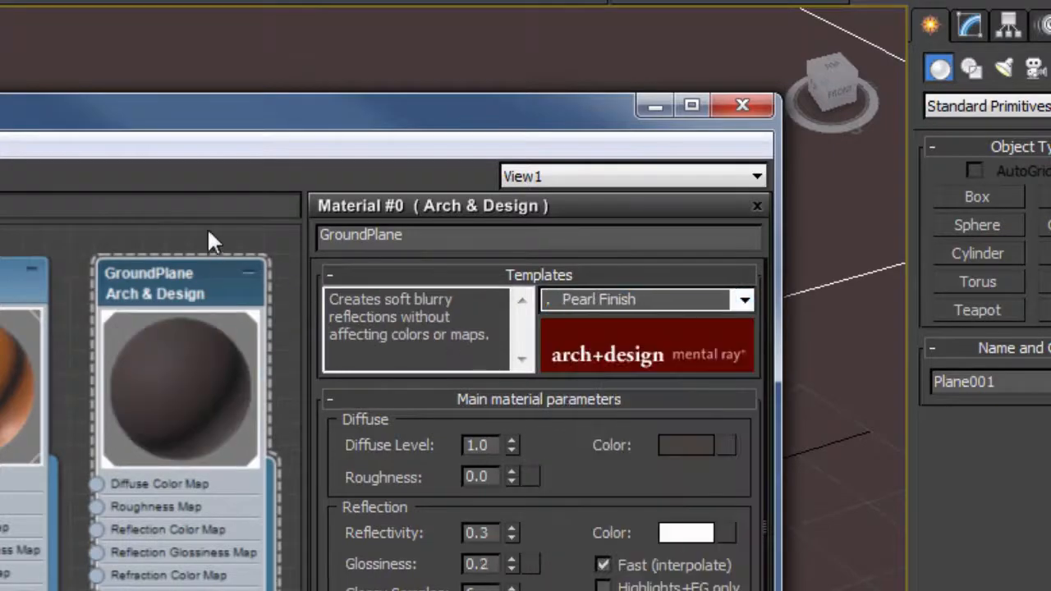
{"action": "key", "text": "shift+q"}
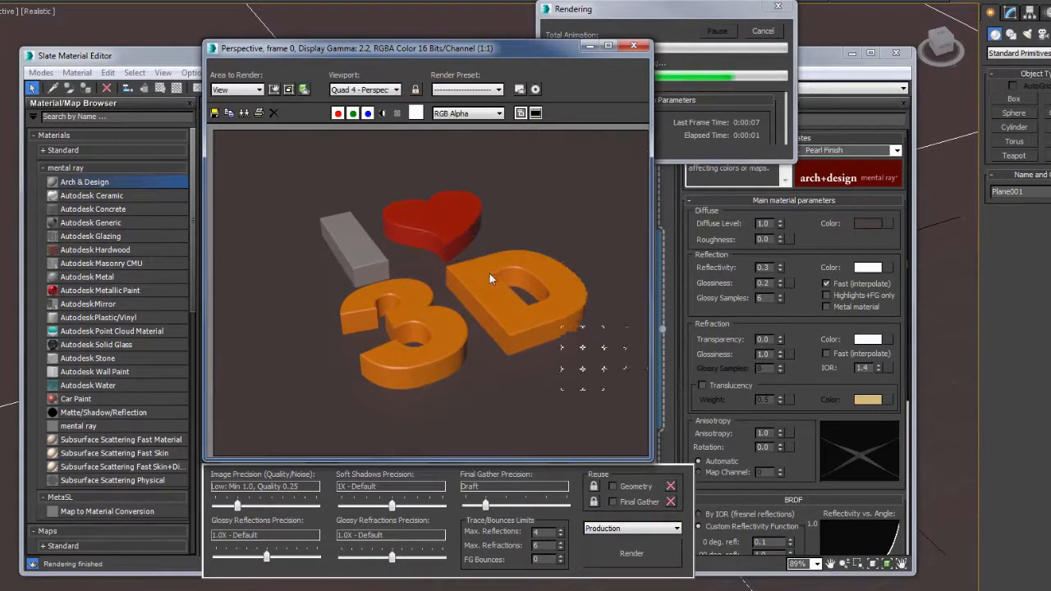
{"action": "left_click", "coordinate": [634, 45]}
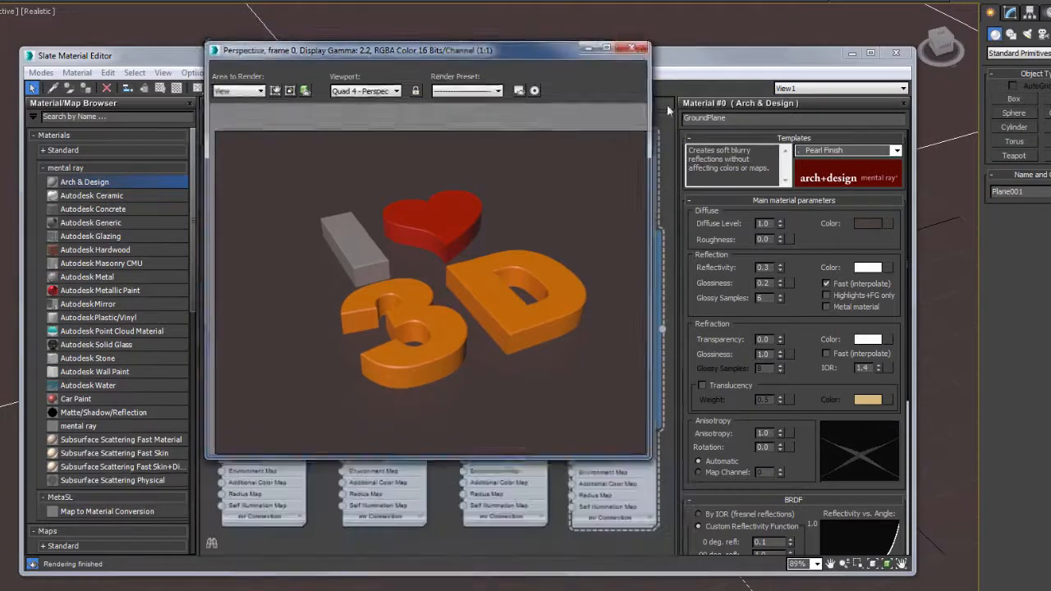
Raise the GroundPlane material's reflectivity to 0.5, test-render the perspective view and close the material editor.
{"action": "left_click", "coordinate": [780, 264]}
{"action": "left_click_drag", "start_coordinate": [782, 260], "coordinate": [784, 250]}
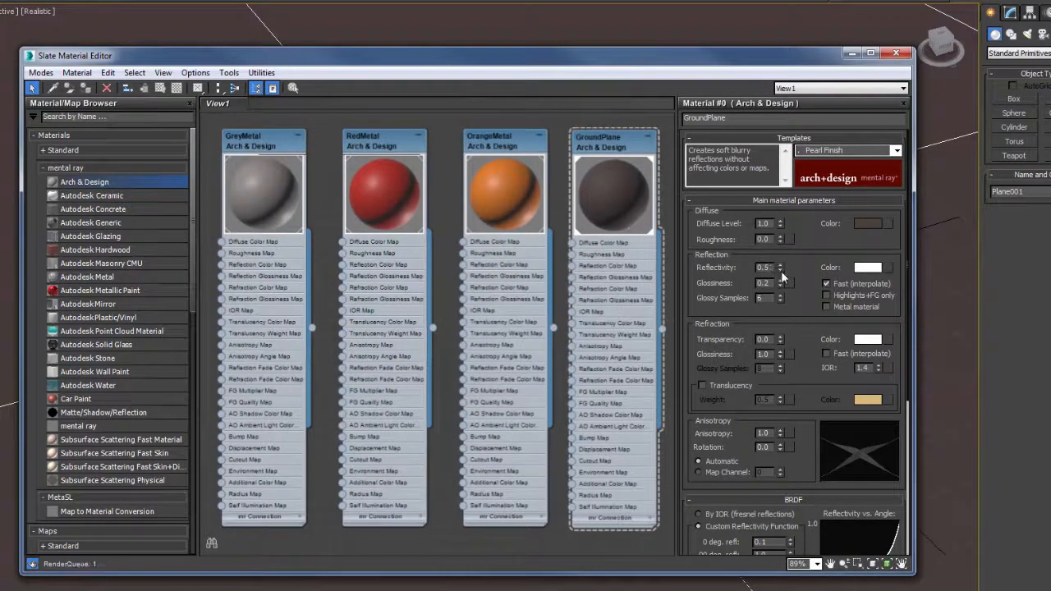
{"action": "key", "text": "shift+q"}
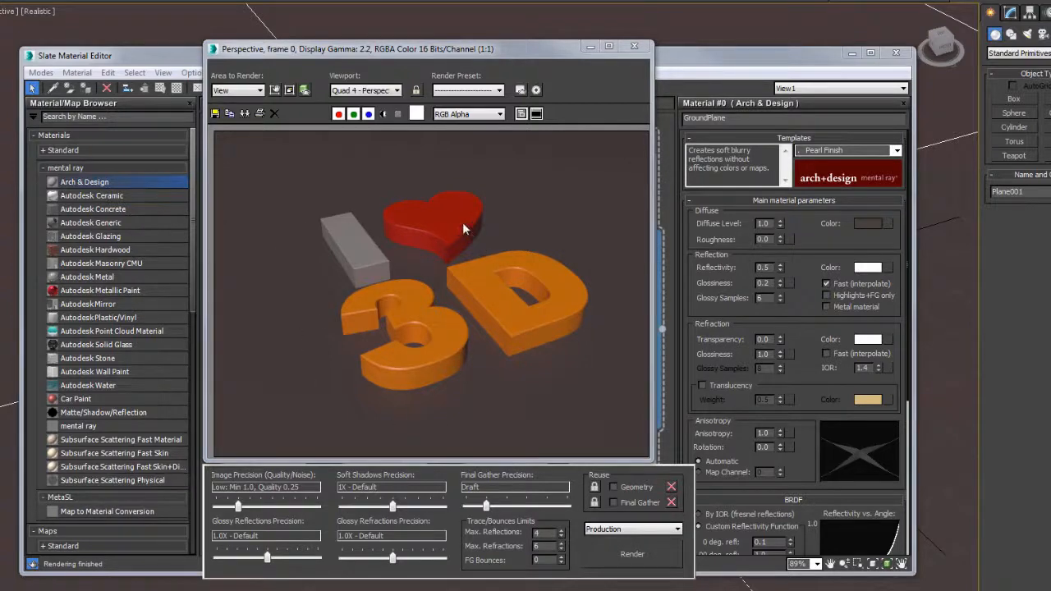
{"action": "left_click", "coordinate": [635, 47]}
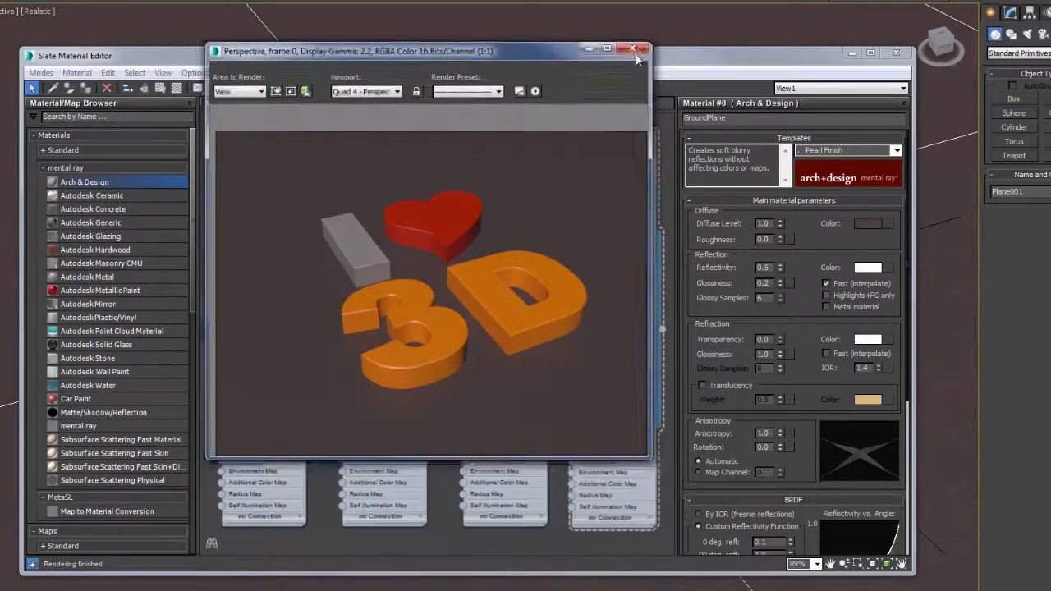
{"action": "left_click", "coordinate": [895, 53]}
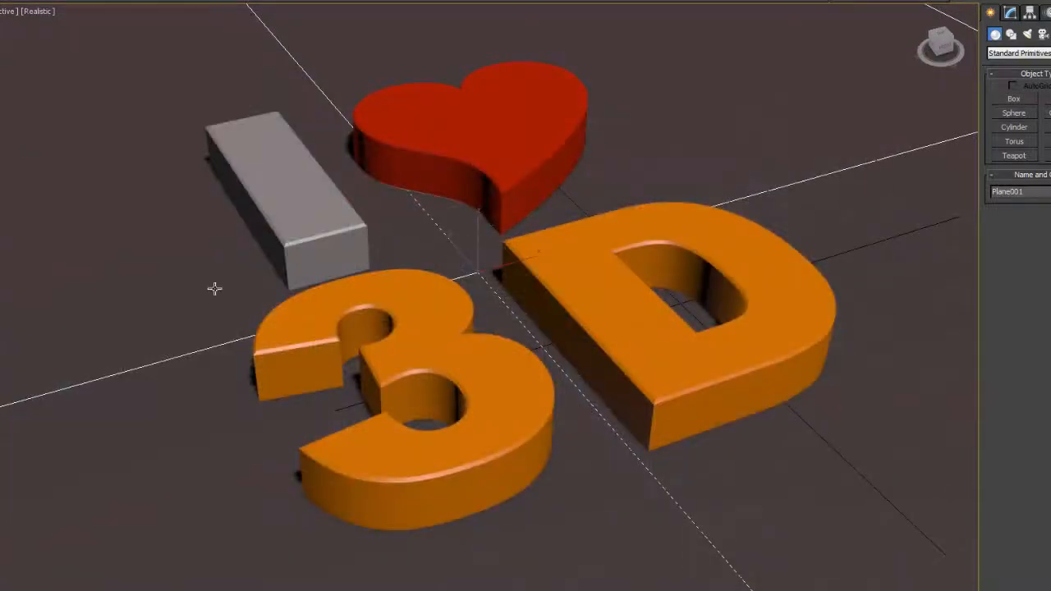
{"action": "scroll", "coordinate": [407, 255], "scroll_direction": "down", "scroll_amount": 10}
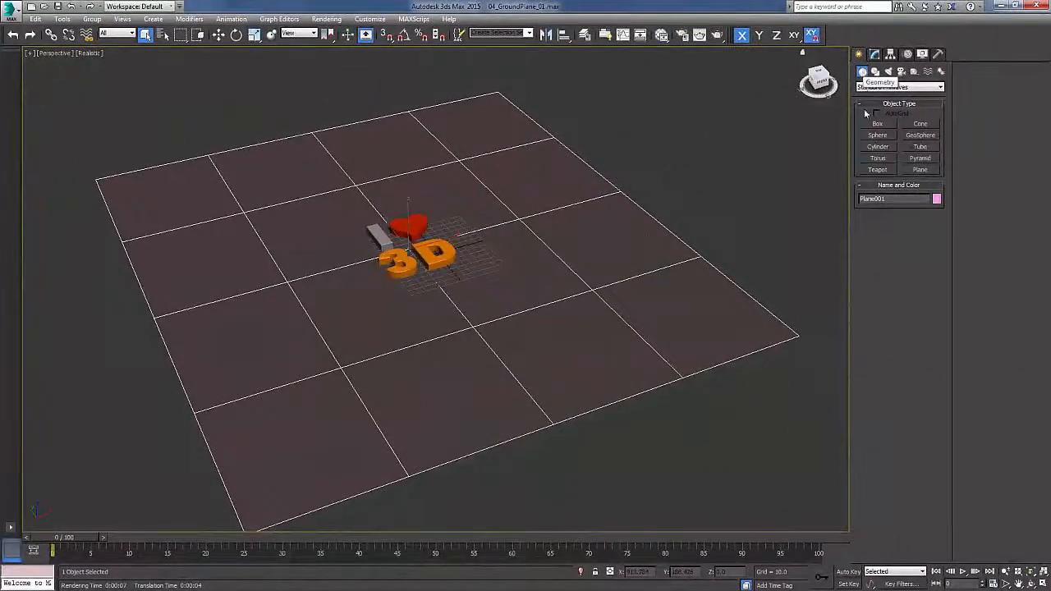
{"action": "left_click", "coordinate": [920, 169]}
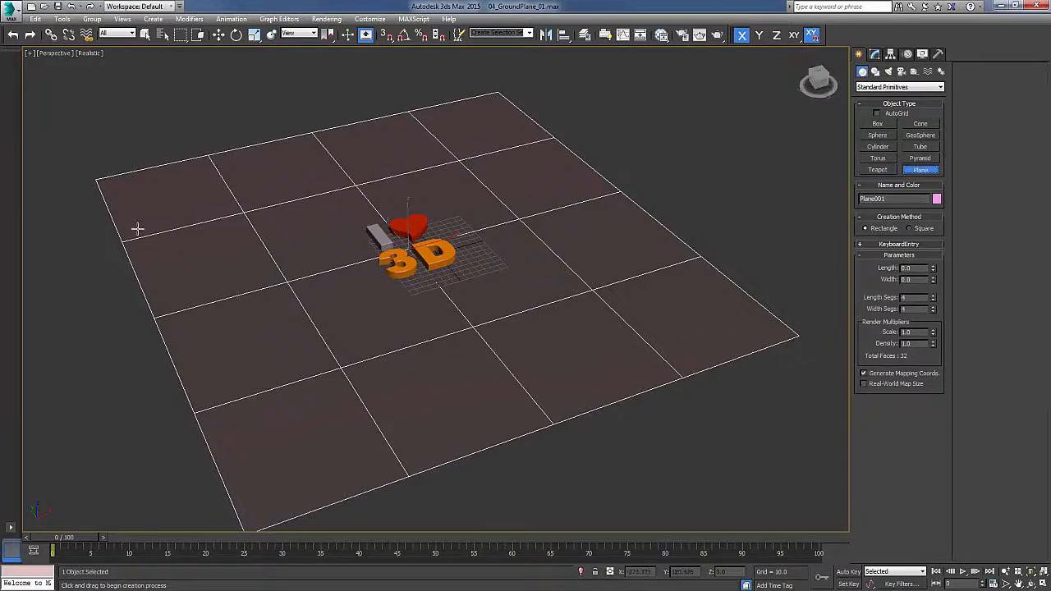
{"action": "left_click_drag", "start_coordinate": [97, 180], "coordinate": [797, 335]}
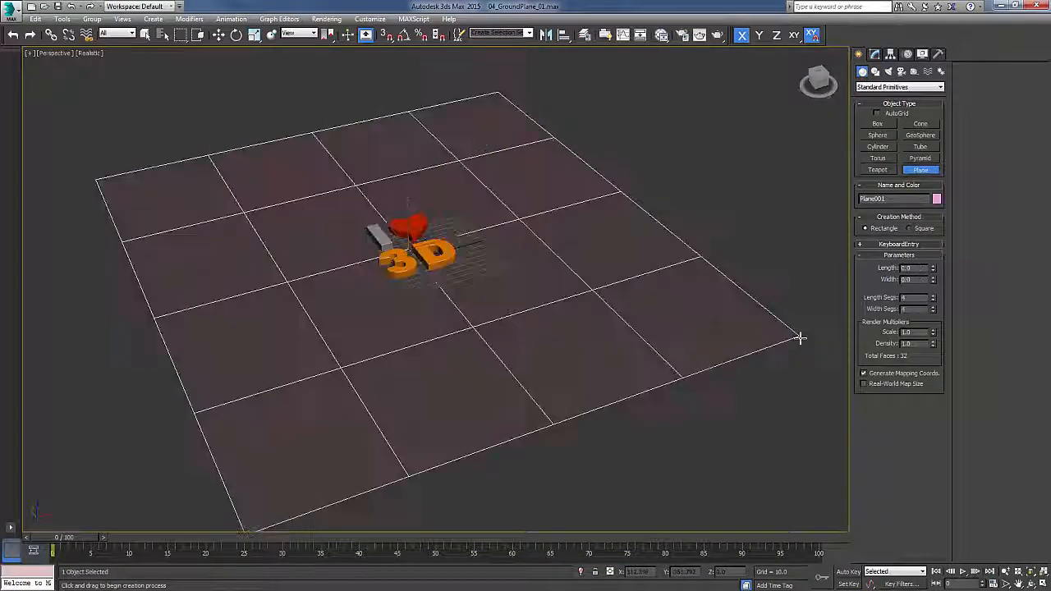
{"action": "right_click", "coordinate": [719, 220]}
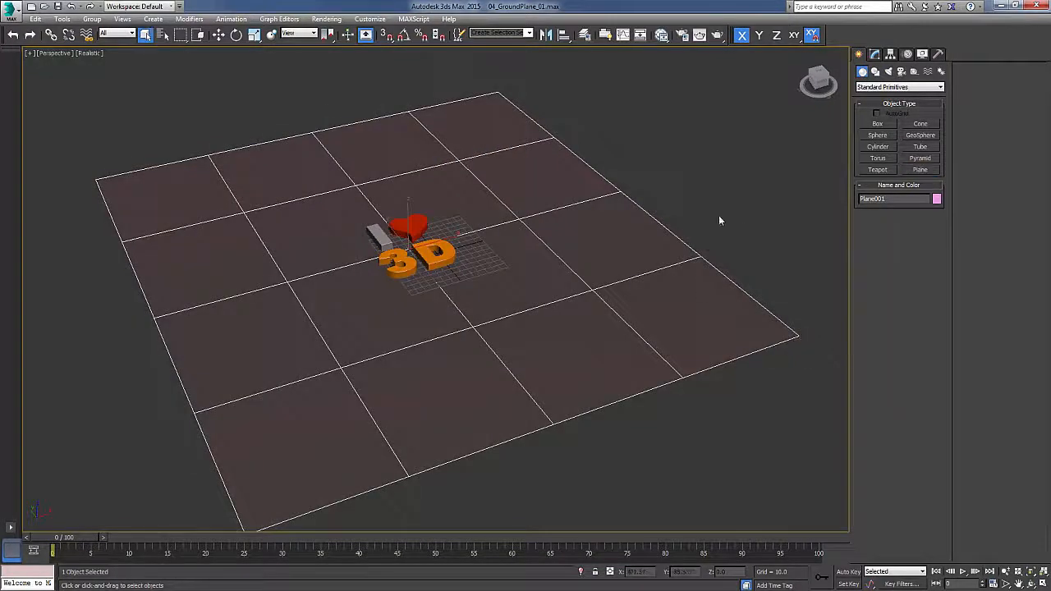
Select the I, the heart, the 3 and the D together and frame them in the perspective view.
{"action": "left_click", "coordinate": [374, 235]}
{"action": "left_click", "coordinate": [407, 233], "text": "ctrl"}
{"action": "left_click", "coordinate": [398, 261], "text": "ctrl"}
{"action": "left_click", "coordinate": [433, 248], "text": "ctrl"}
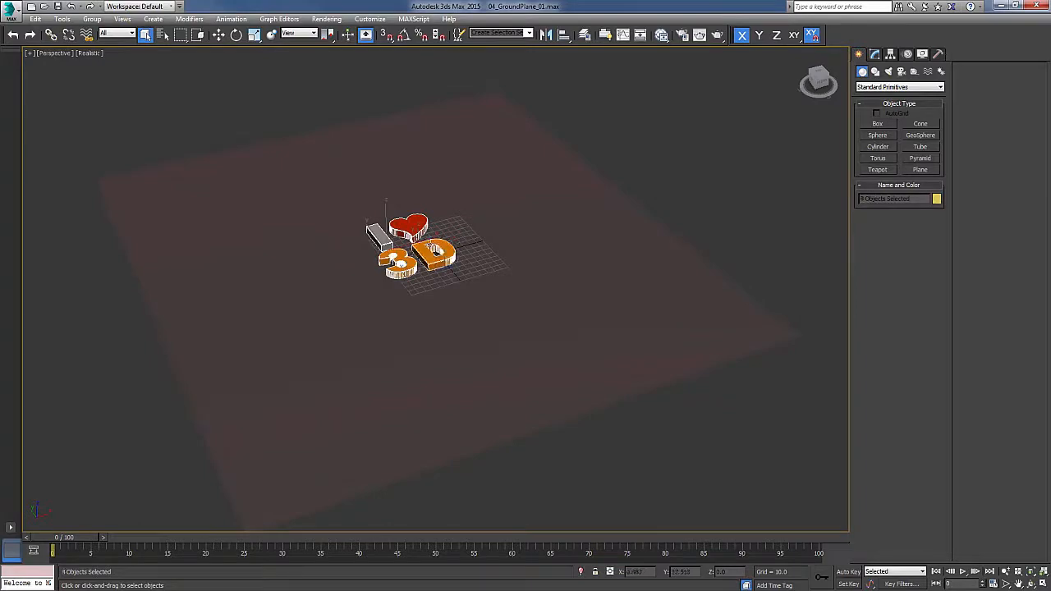
{"action": "key", "text": "z"}
{"action": "middle_click_drag", "start_coordinate": [468, 314], "coordinate": [462, 262]}
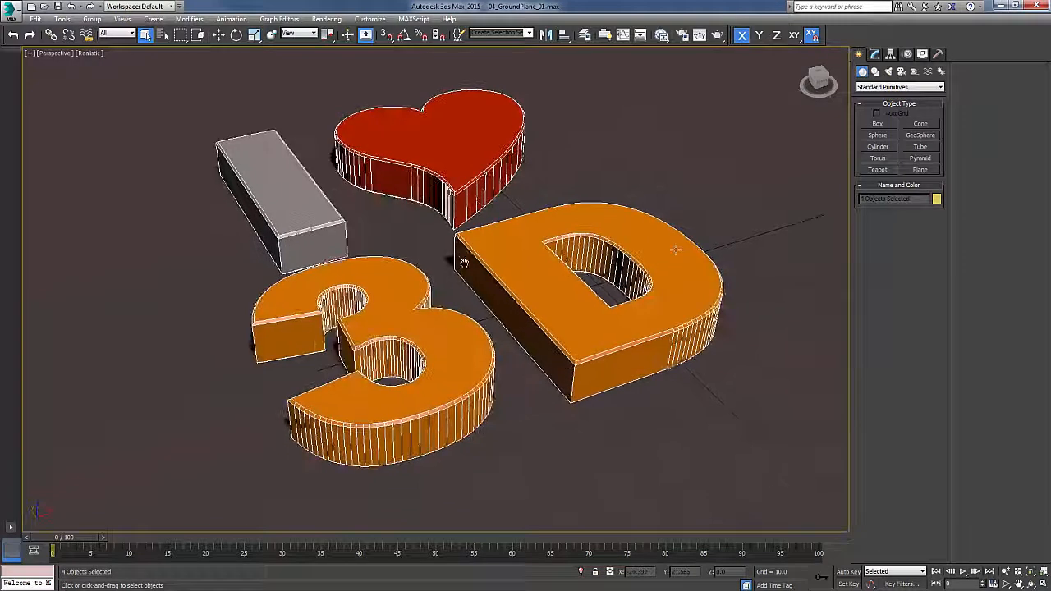
Select the ground plane, review the GroundPlane material's parameters and close the material editor.
{"action": "left_click", "coordinate": [645, 173]}
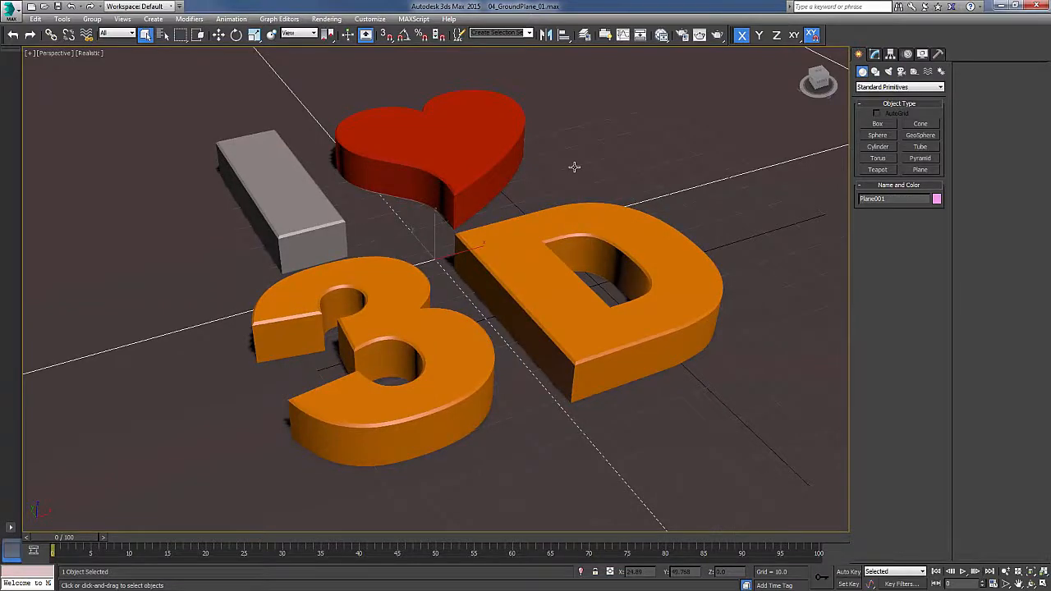
{"action": "key", "text": "m"}
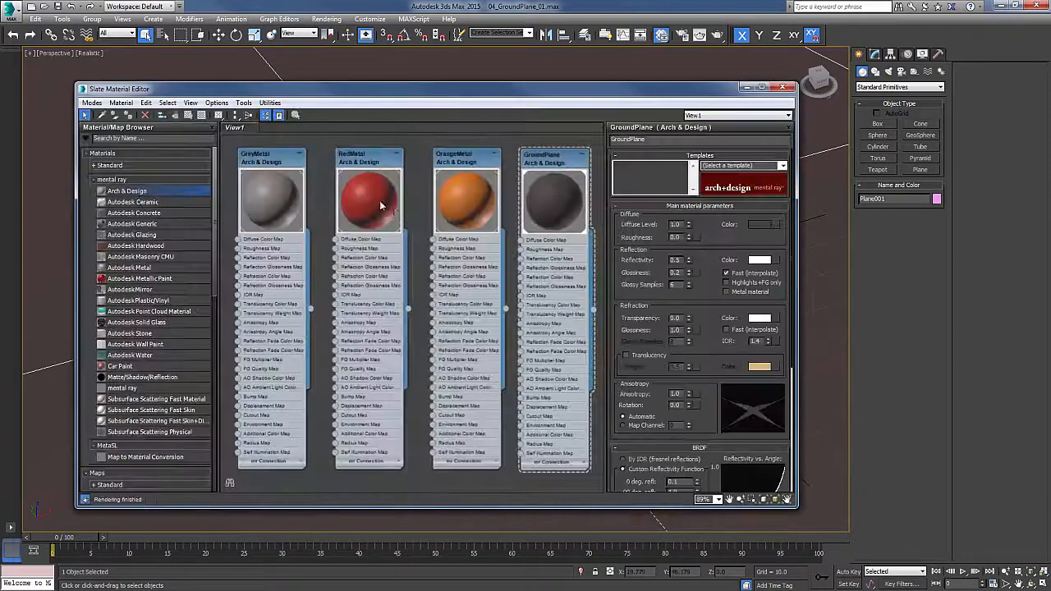
{"action": "left_click", "coordinate": [550, 158]}
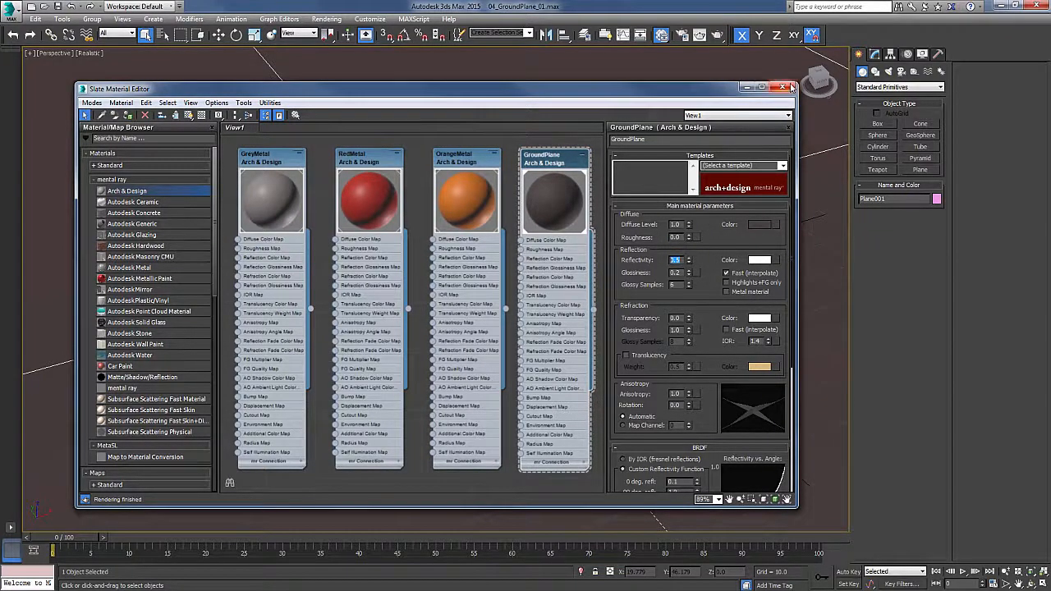
{"action": "left_click", "coordinate": [790, 88]}
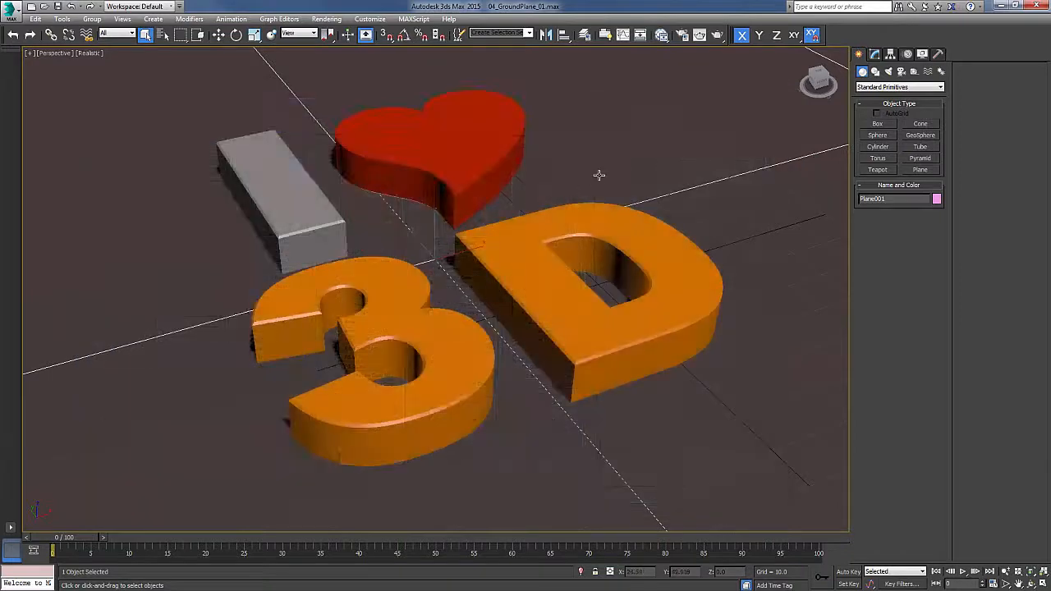